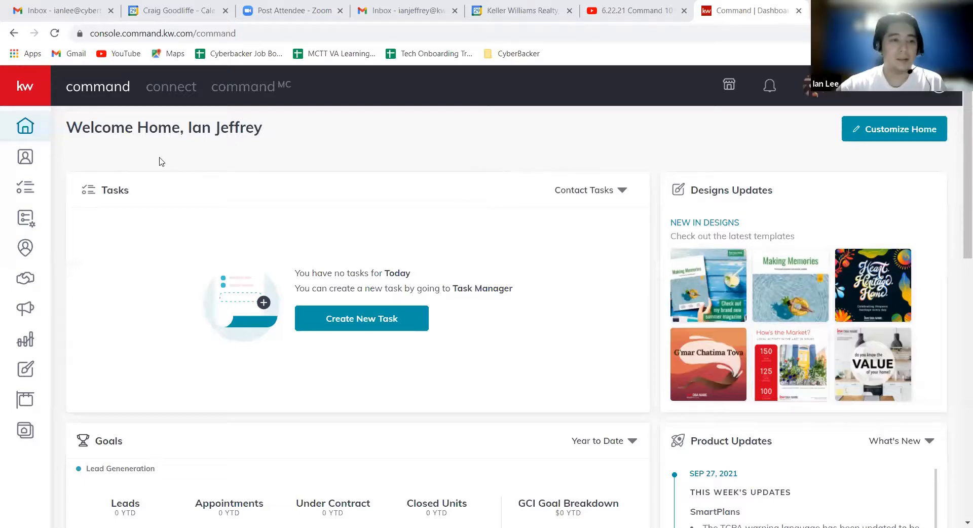
Open the SmartPlans section and look through the list of existing people plans.
left_click(34, 98)
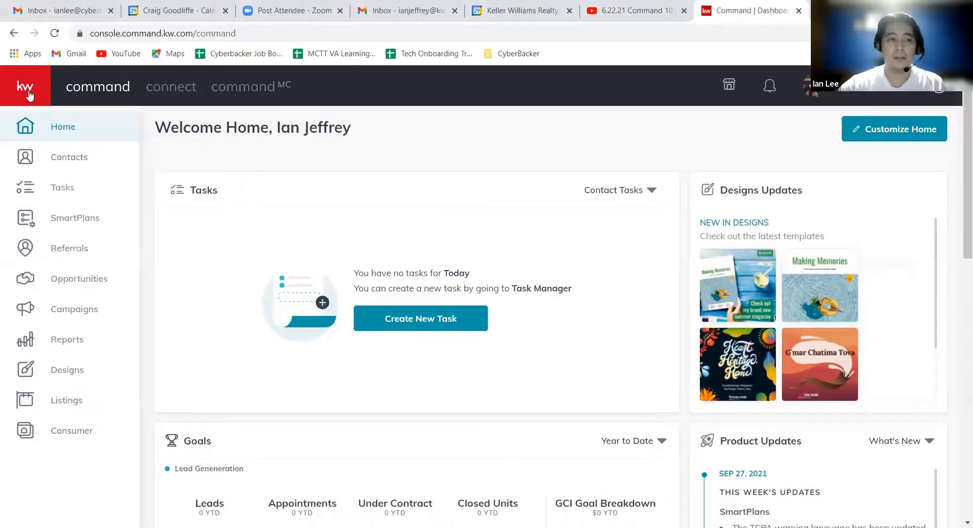
left_click(95, 220)
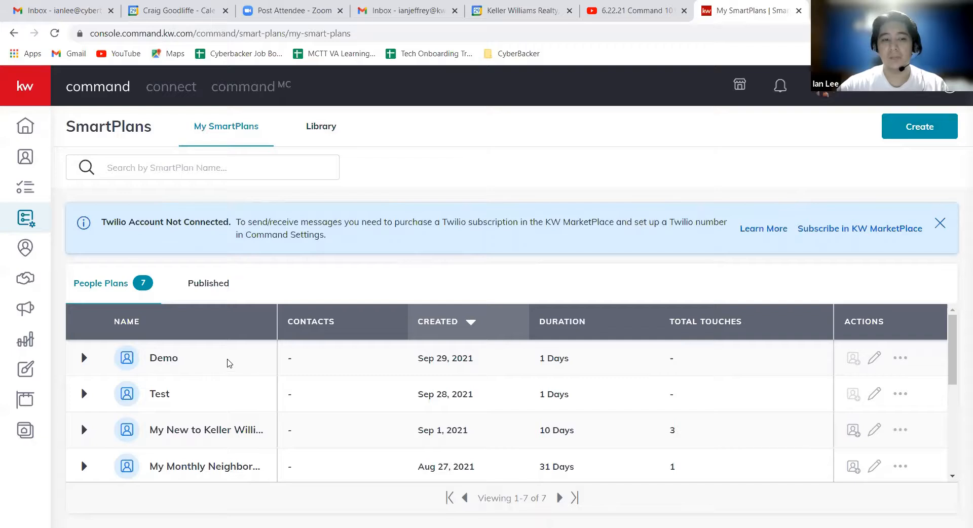
scroll(330, 363, "down", 3)
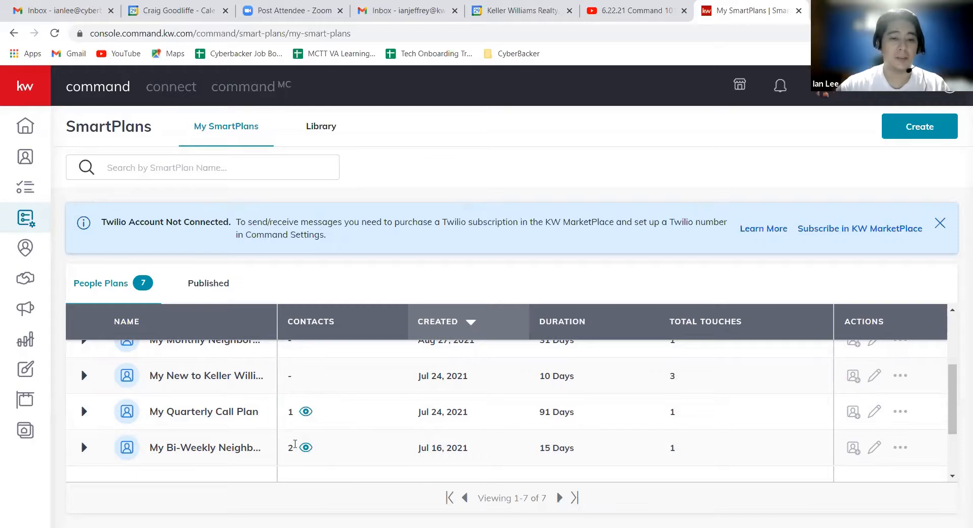
scroll(489, 403, "up", 3)
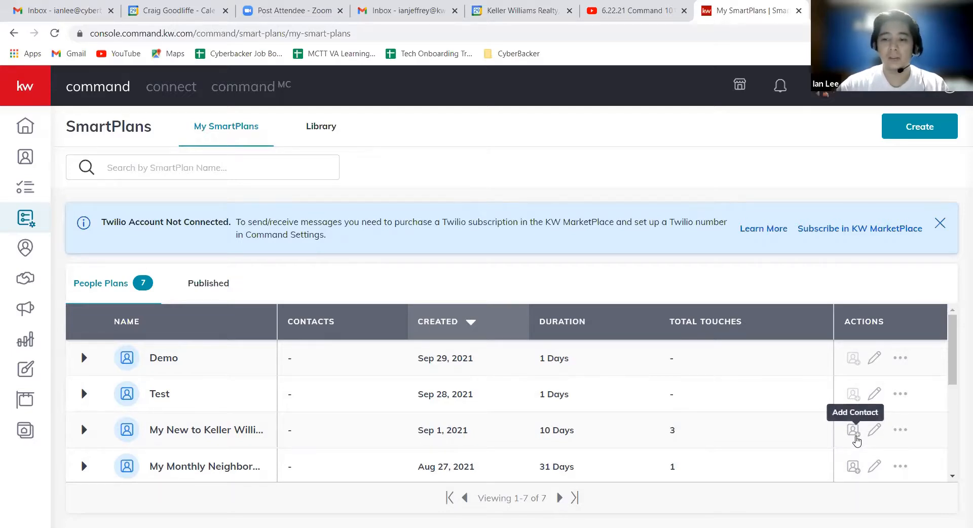
View the additional actions for the plan created Sep 1, 2021, and take a brief look at the SmartPlans library.
left_click(901, 431)
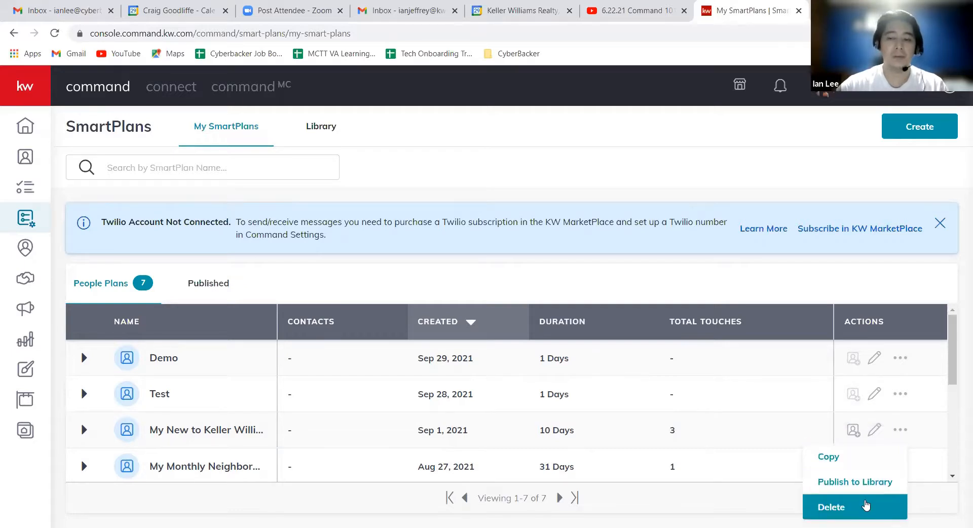
left_click(527, 171)
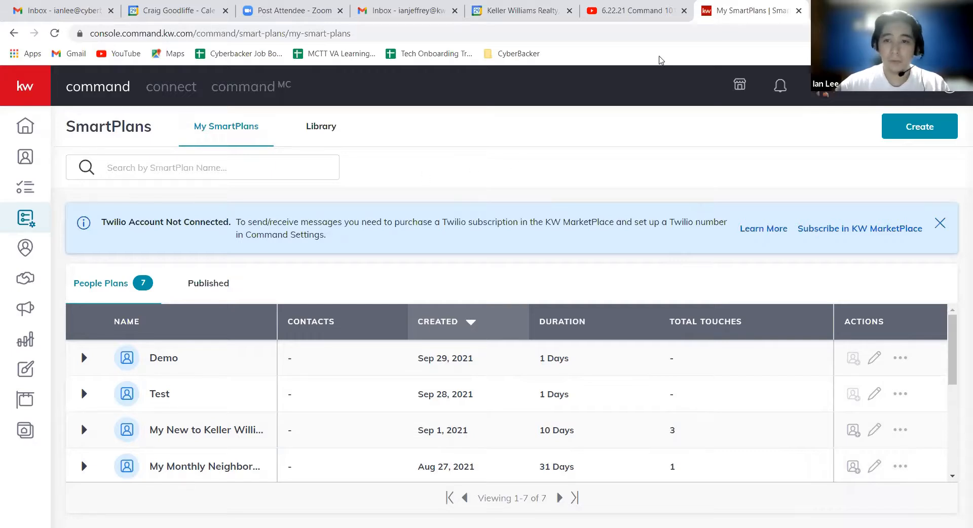
left_click(333, 127)
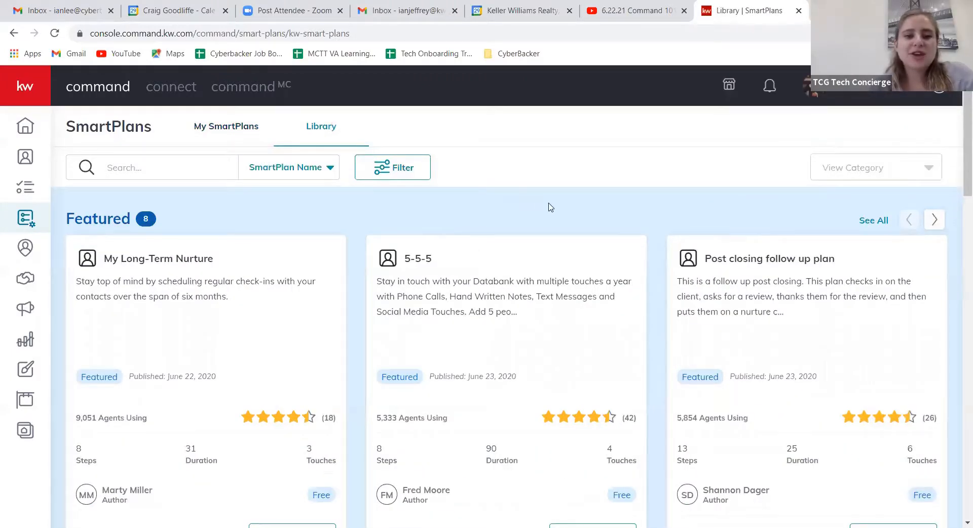
left_click(250, 134)
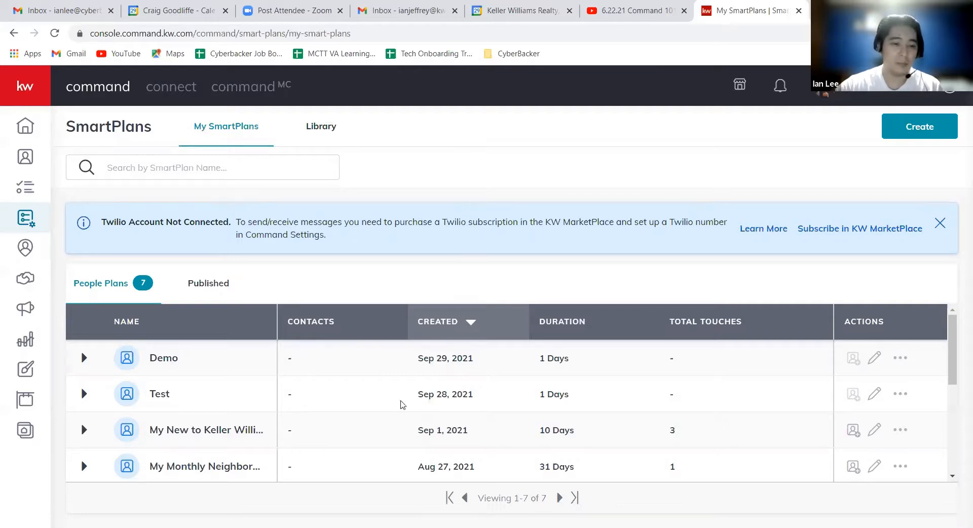
View the options for adding clients to the My Monthly Neighborhood Nurture plan, and close them without adding anyone.
scroll(299, 394, "down", 2)
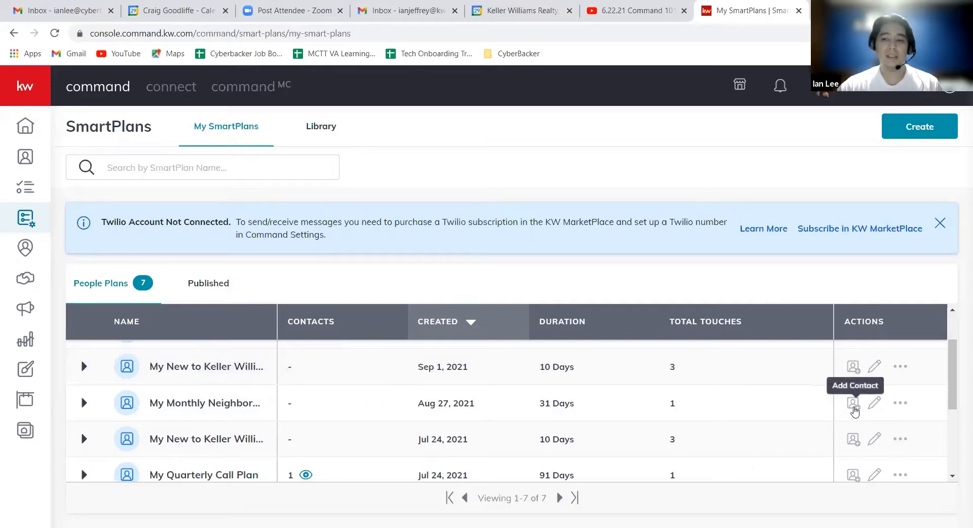
left_click(853, 406)
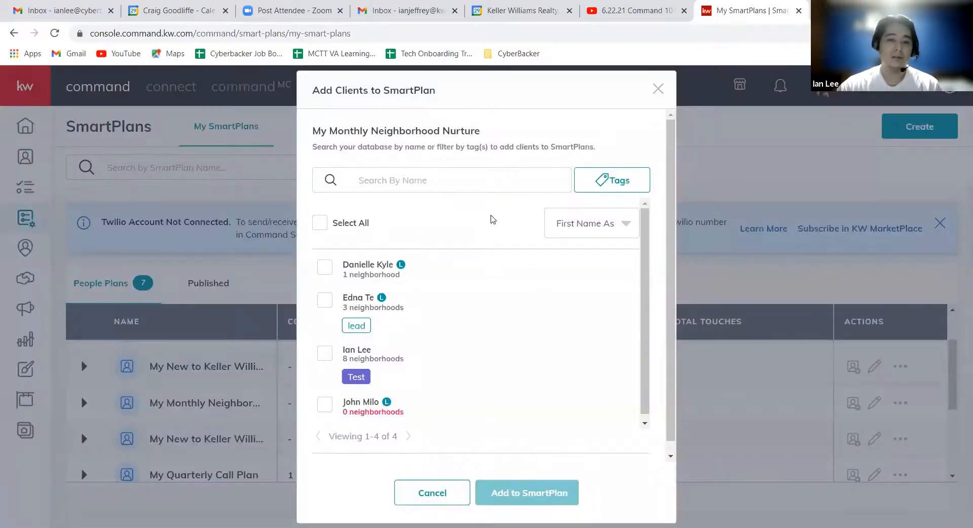
left_click(504, 181)
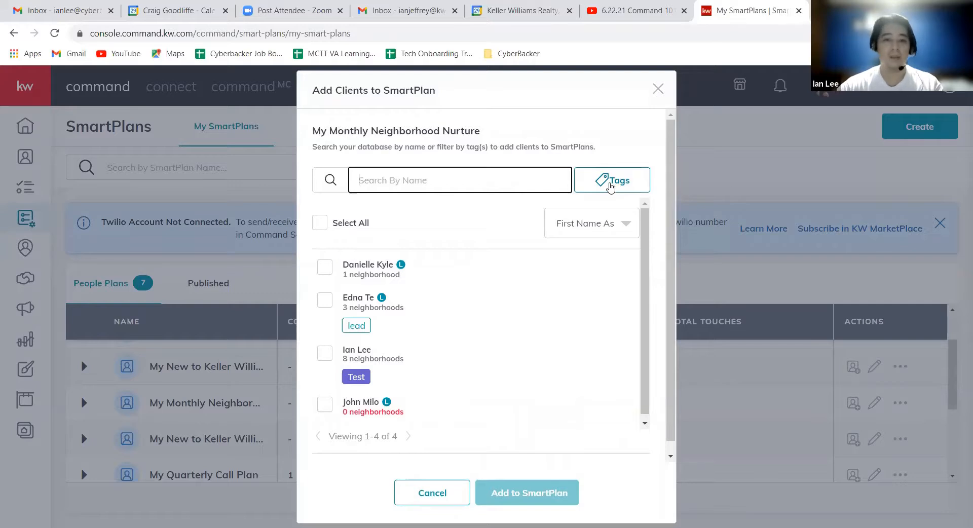
left_click(462, 132)
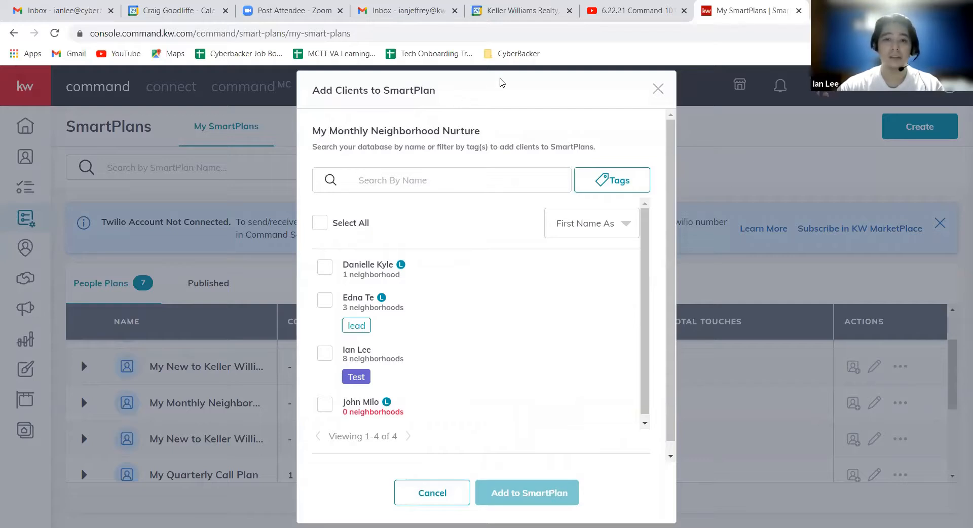
left_click(658, 89)
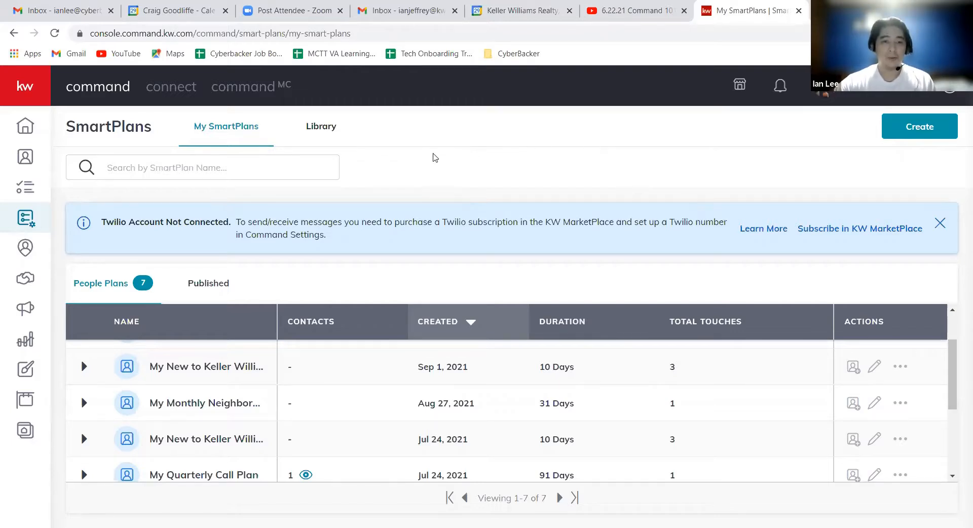
Open the SmartPlans library and browse its Featured, Keller Williams and Top Rated plans.
left_click(321, 130)
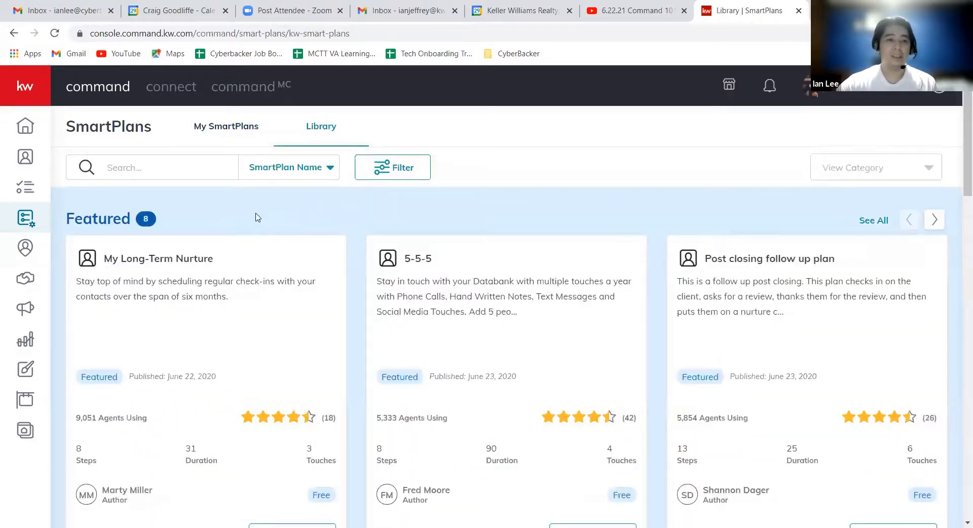
scroll(275, 218, "down", 2)
scroll(275, 218, "down", 3)
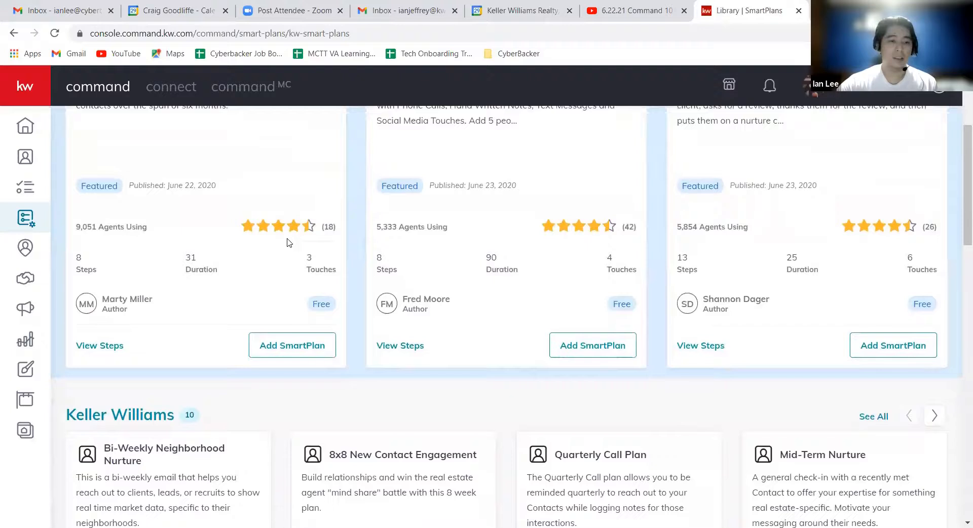
scroll(330, 221, "up", 5)
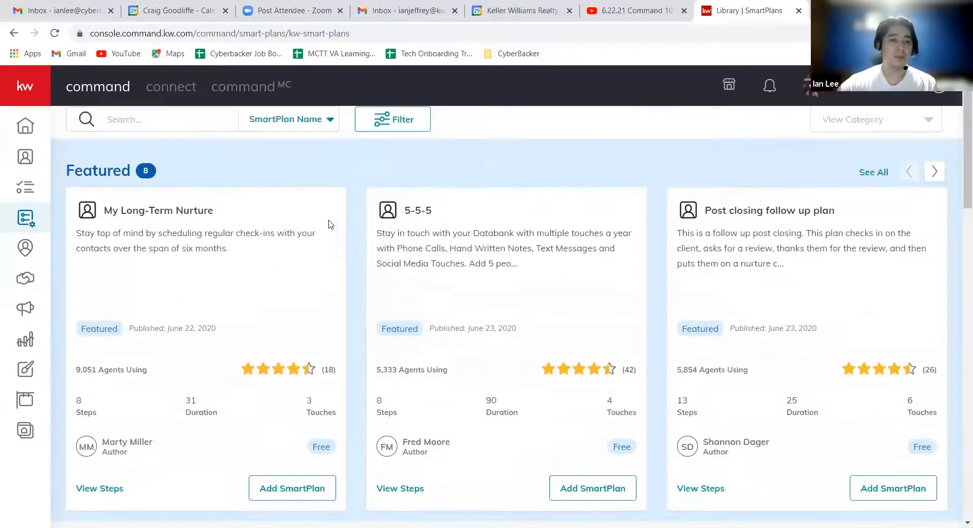
scroll(317, 221, "down", 4)
scroll(347, 290, "down", 6)
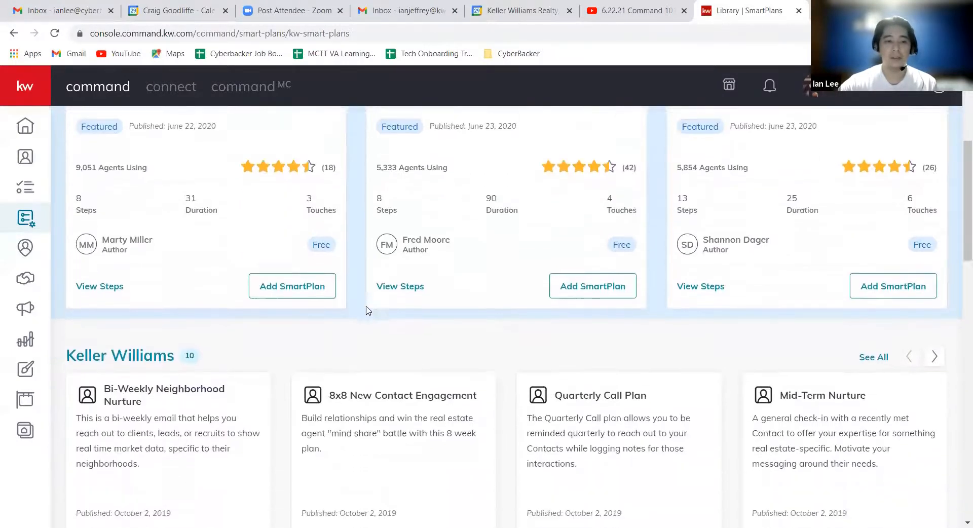
scroll(347, 256, "down", 9)
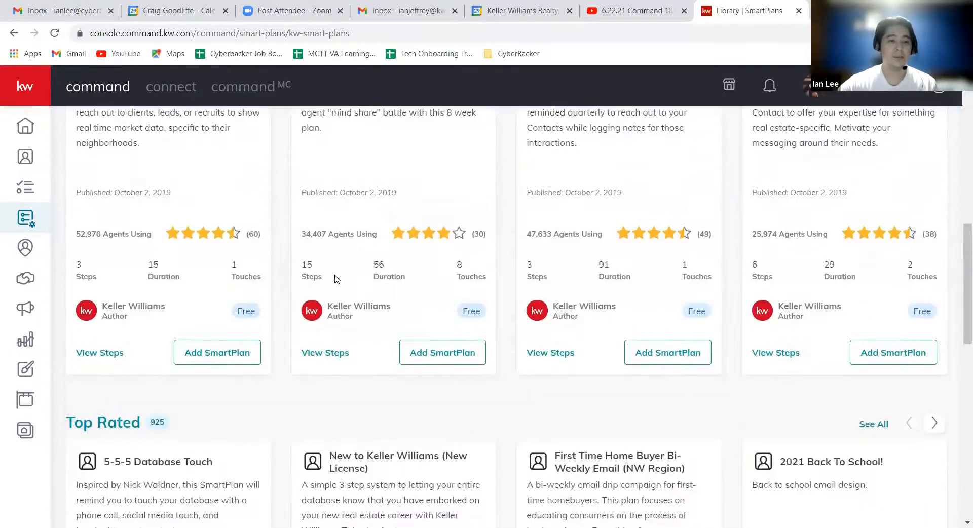
scroll(332, 296, "down", 2)
scroll(333, 294, "up", 17)
scroll(329, 300, "up", 7)
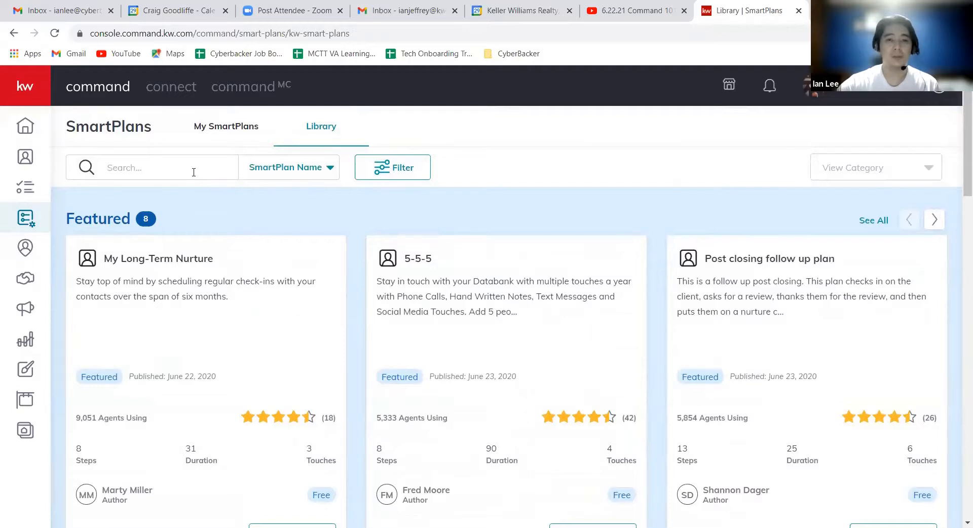
Examine the library's search criteria and its duration, author, touches, agents using and rating filters without applying any.
left_click(329, 167)
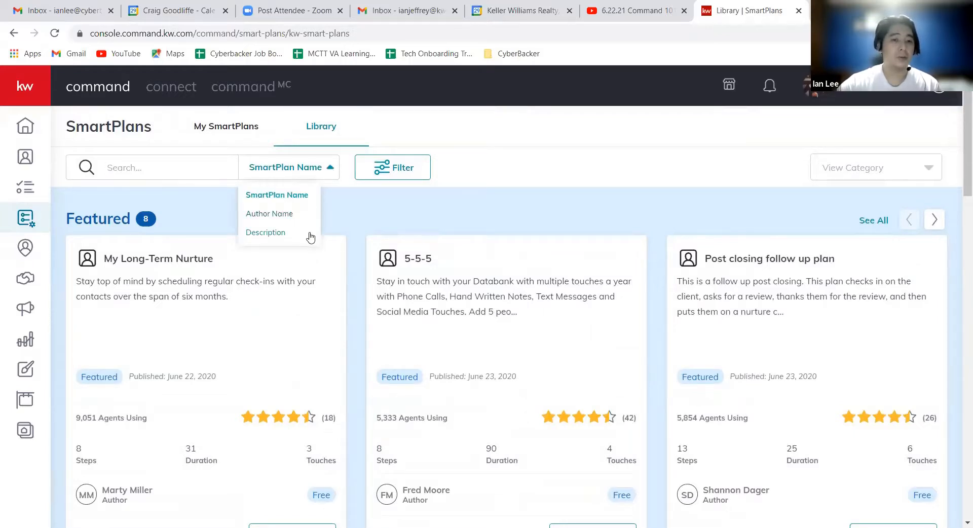
left_click(401, 195)
left_click(409, 176)
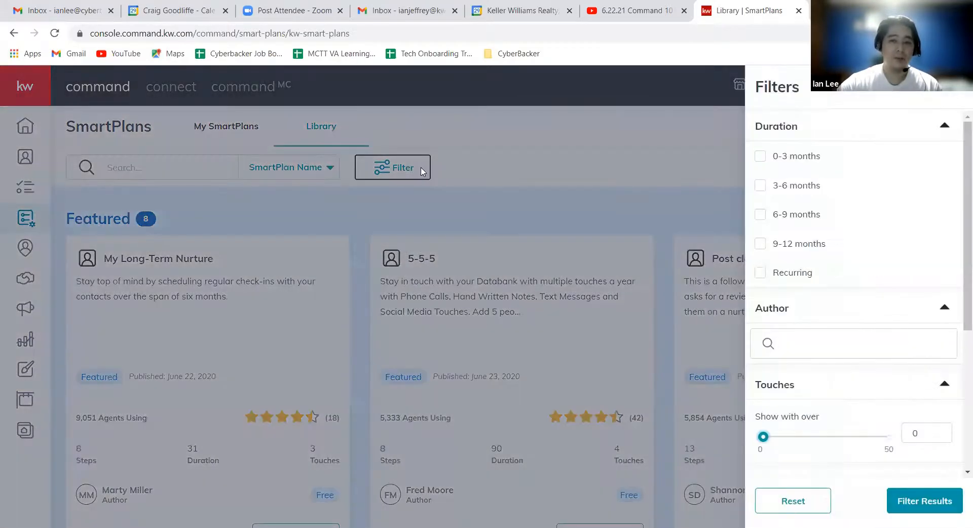
scroll(863, 245, "down", 5)
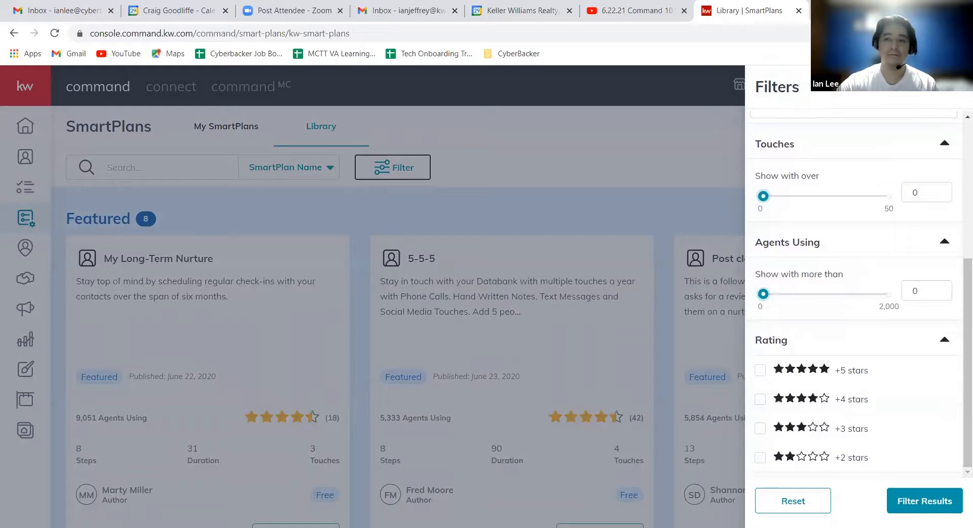
left_click(937, 101)
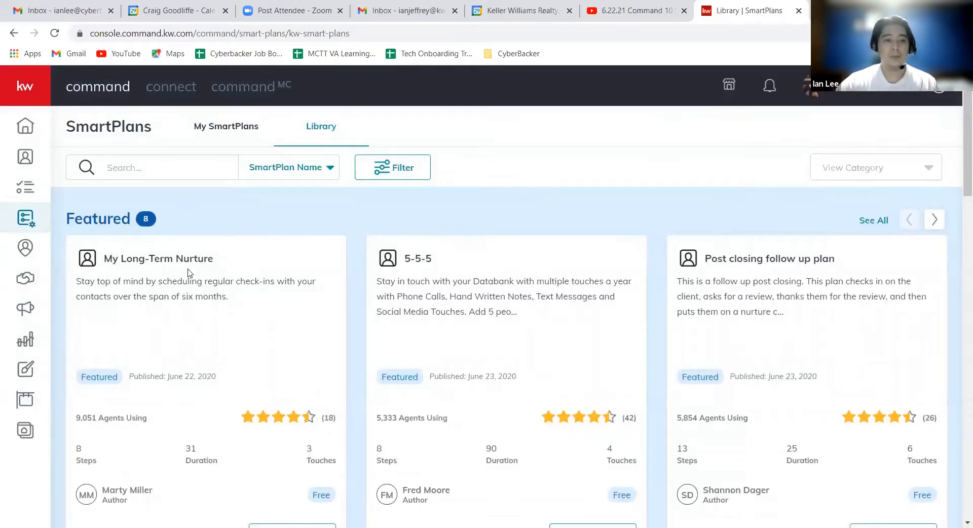
Examine the details of the featured My Long-Term Nurture plan and read through its full sequence of steps.
left_click_drag(213, 260, 175, 279)
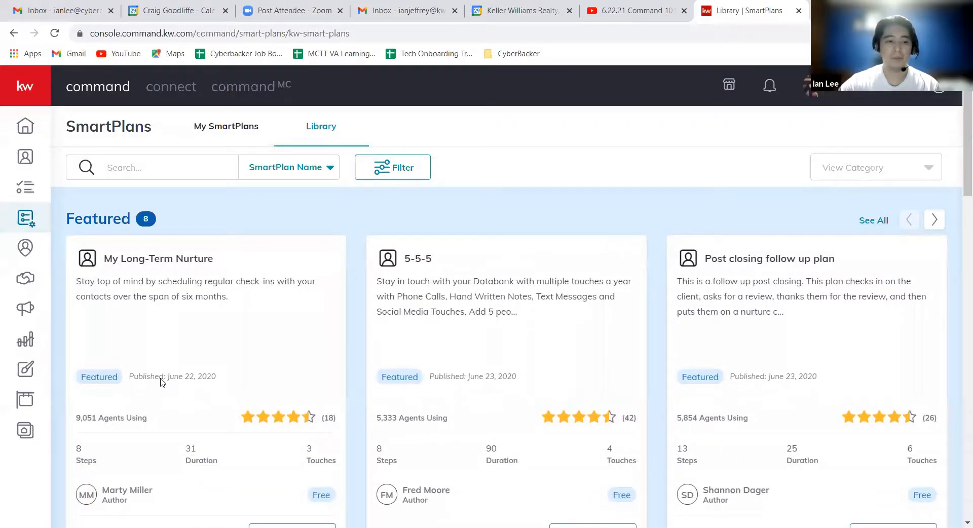
scroll(238, 357, "down", 1)
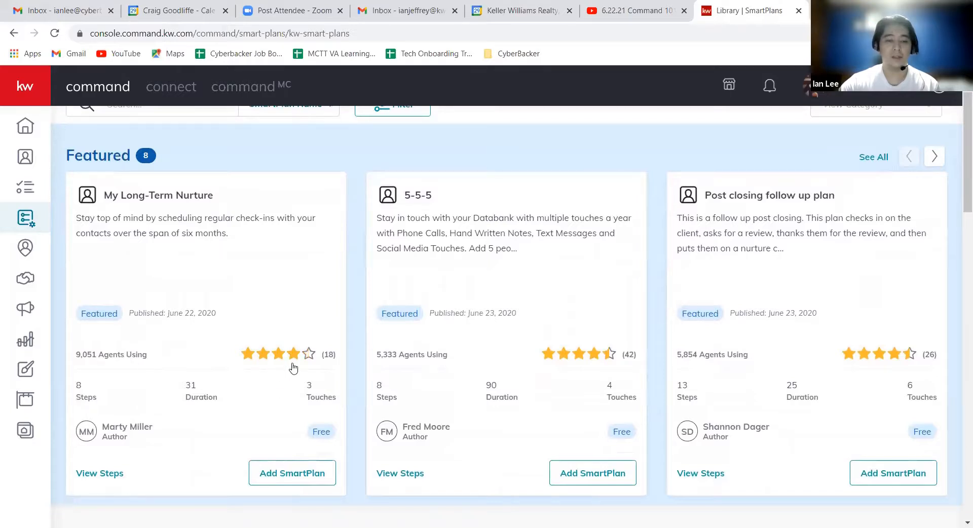
scroll(261, 295, "down", 1)
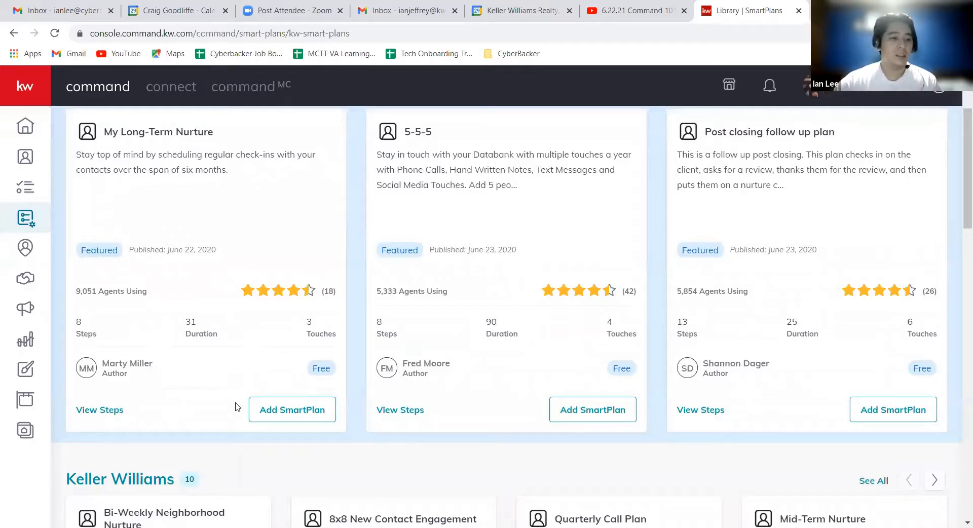
left_click(126, 413)
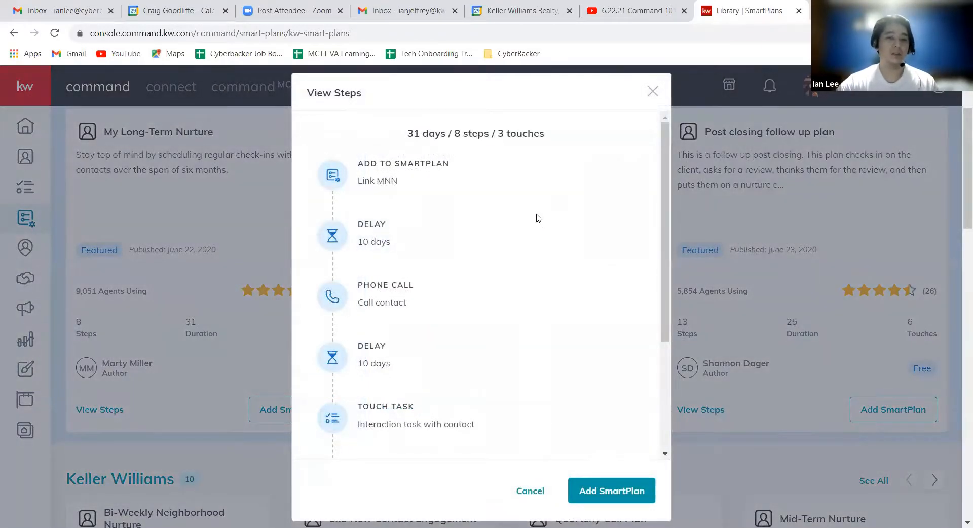
scroll(547, 245, "down", 1)
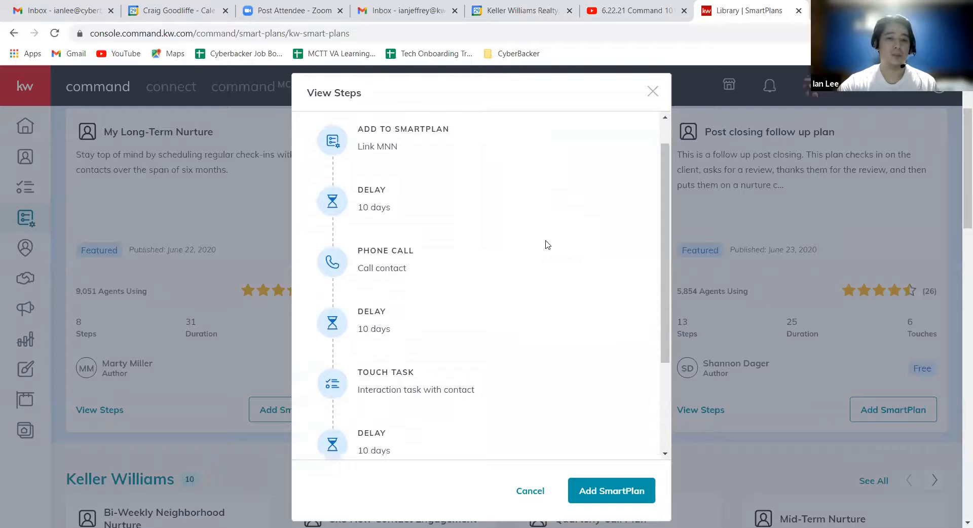
scroll(546, 244, "down", 4)
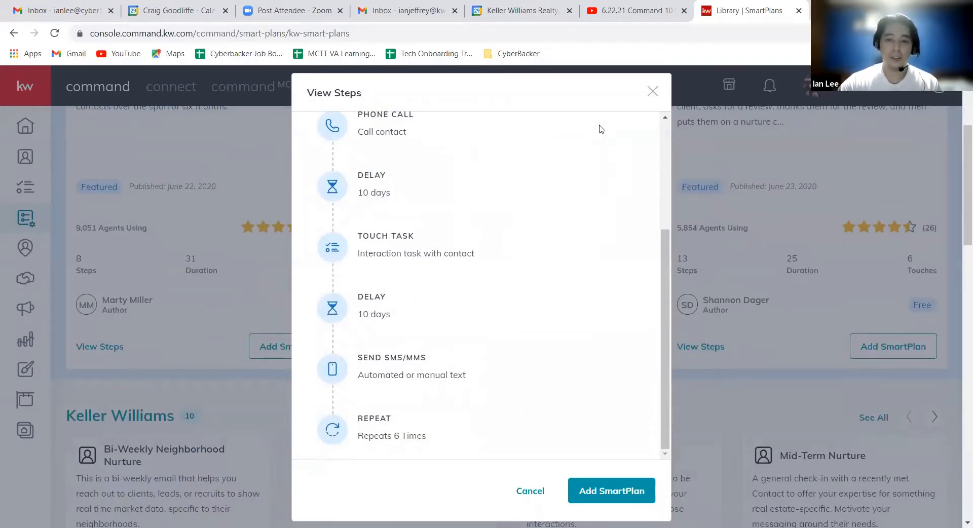
View the SmartPlan bundle offered when adding My Long-Term Nurture, and close it without downloading.
left_click(609, 491)
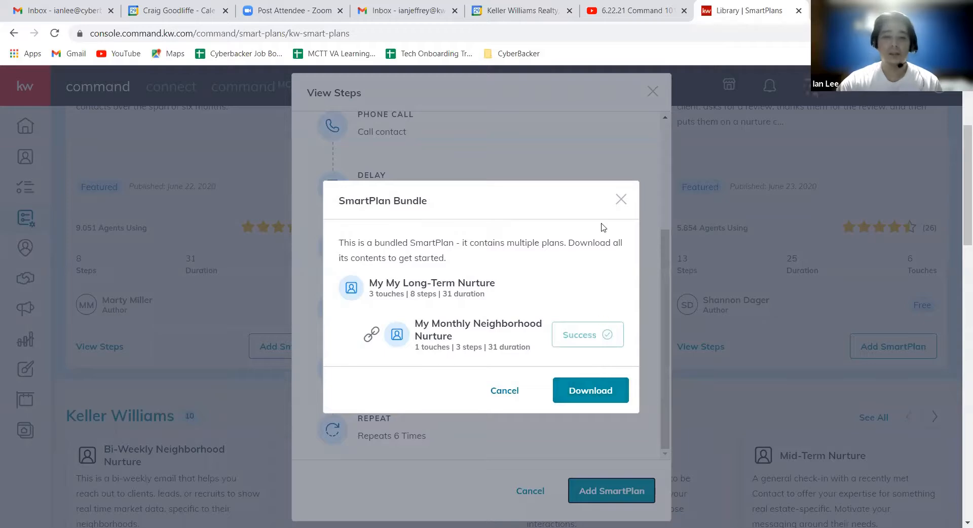
left_click(623, 200)
left_click(653, 92)
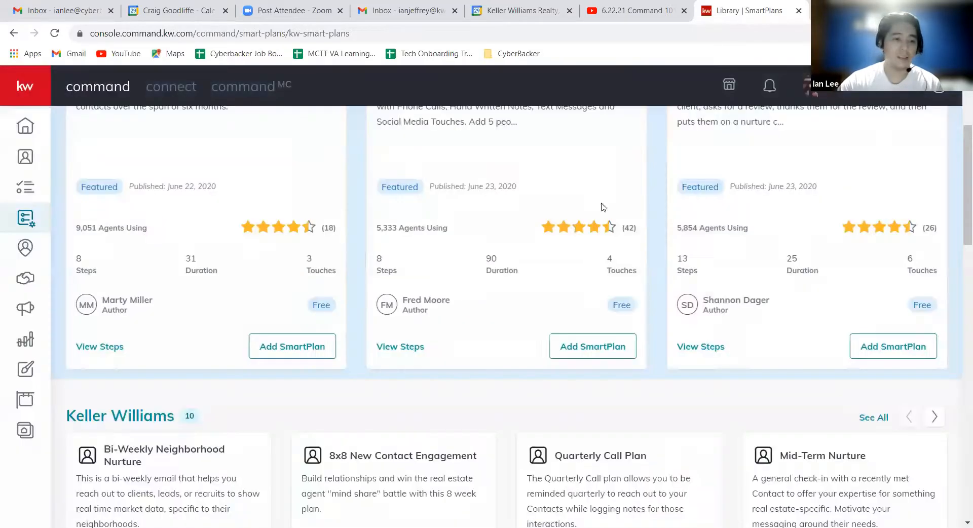
Compare the featured plans with those in the library's Keller Williams section.
scroll(550, 289, "up", 2)
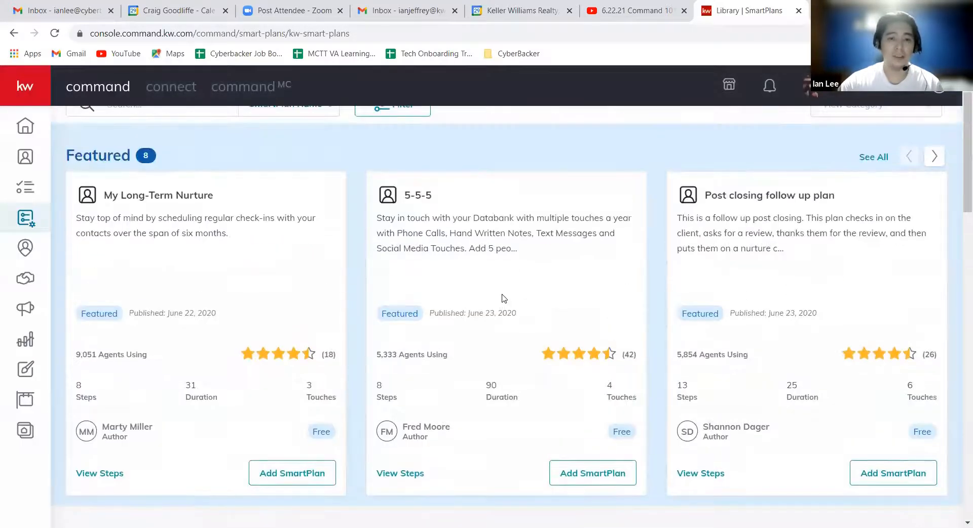
scroll(499, 291, "down", 3)
scroll(487, 284, "down", 1)
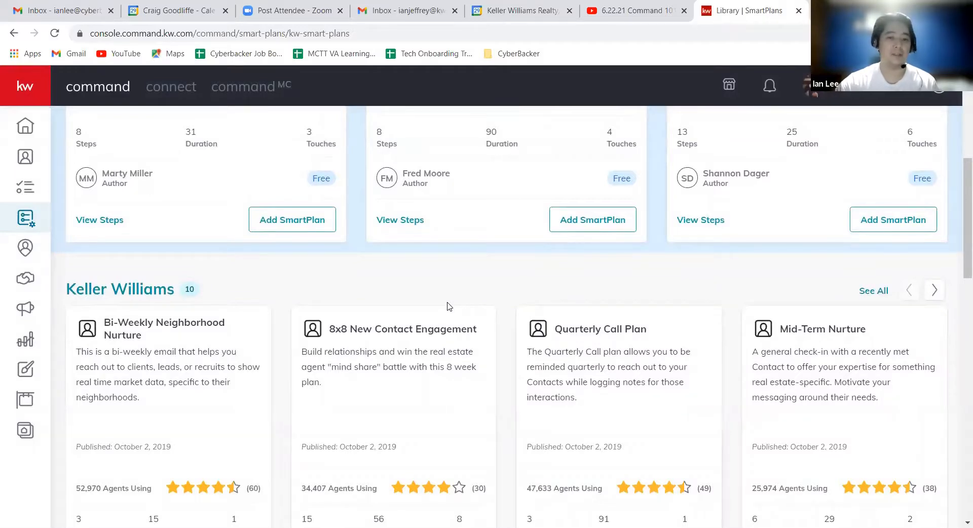
scroll(446, 306, "up", 1)
scroll(437, 307, "up", 3)
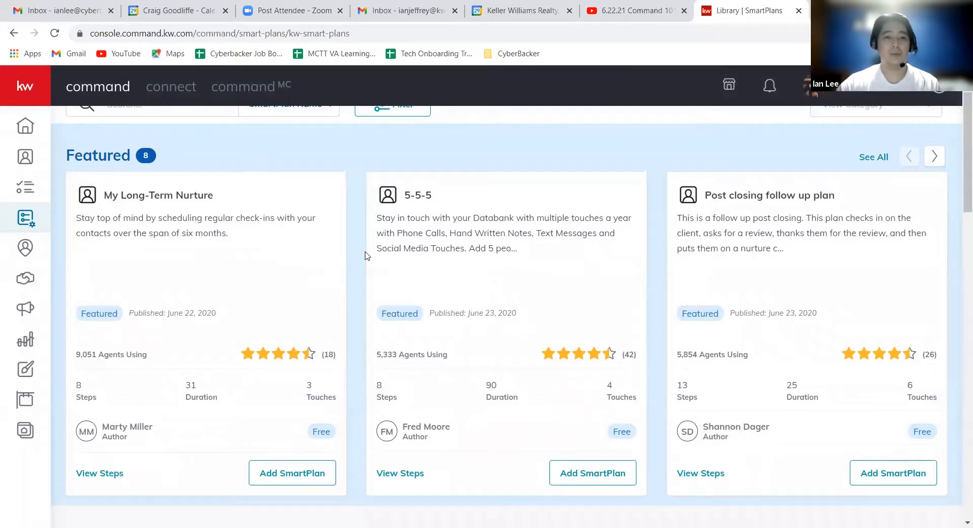
scroll(365, 256, "down", 4)
scroll(278, 290, "down", 1)
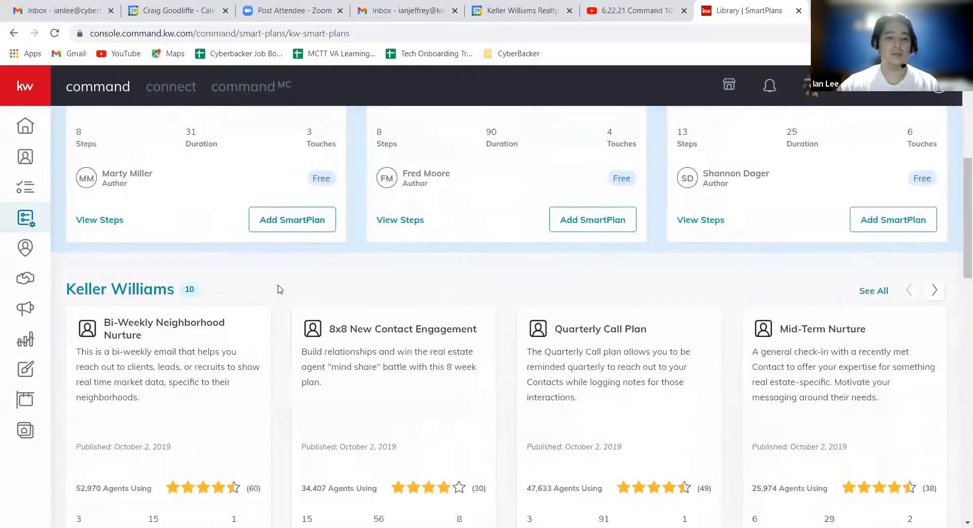
Look through the Keller Williams plan cards in the library and continue to the Top Rated section.
scroll(285, 286, "down", 1)
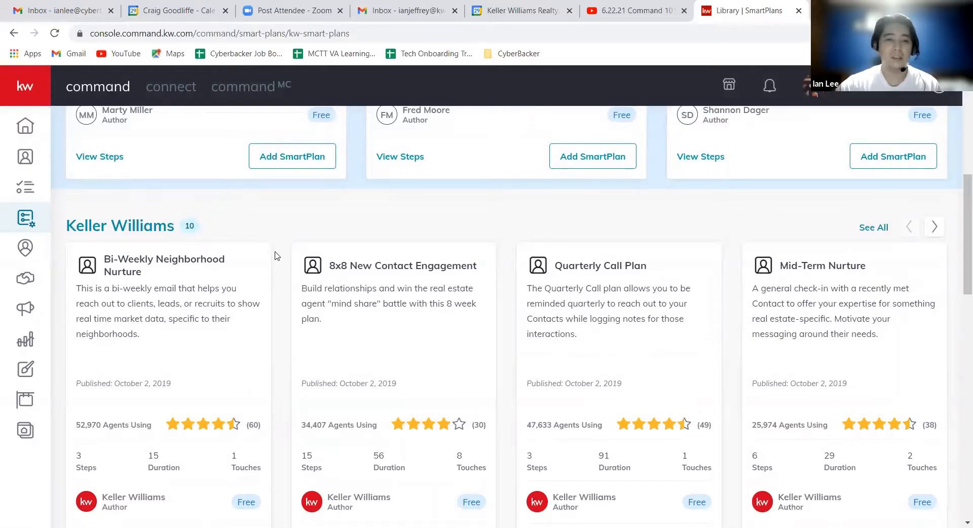
scroll(276, 256, "down", 4)
scroll(310, 220, "down", 6)
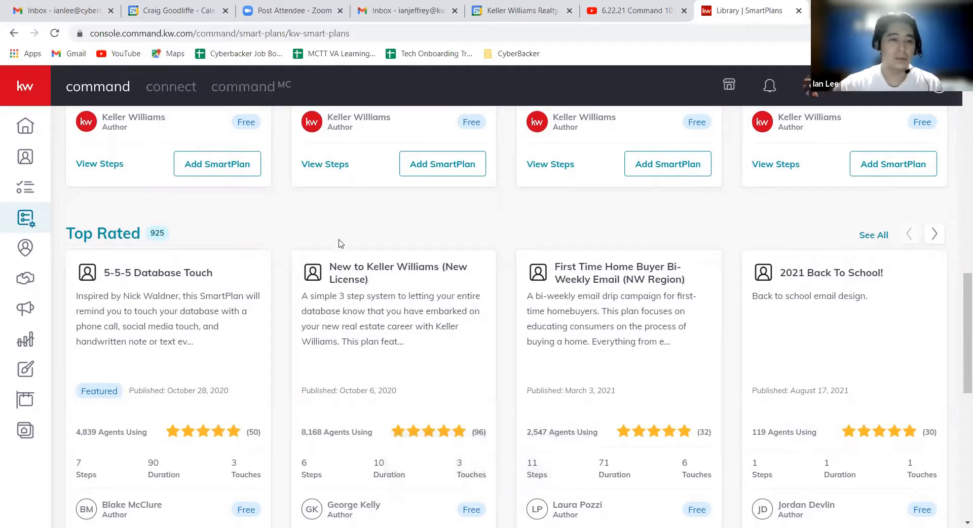
Search the library by SmartPlan name for "new to keller", and clear the search after viewing the matching plans.
scroll(261, 243, "up", 8)
scroll(218, 183, "up", 5)
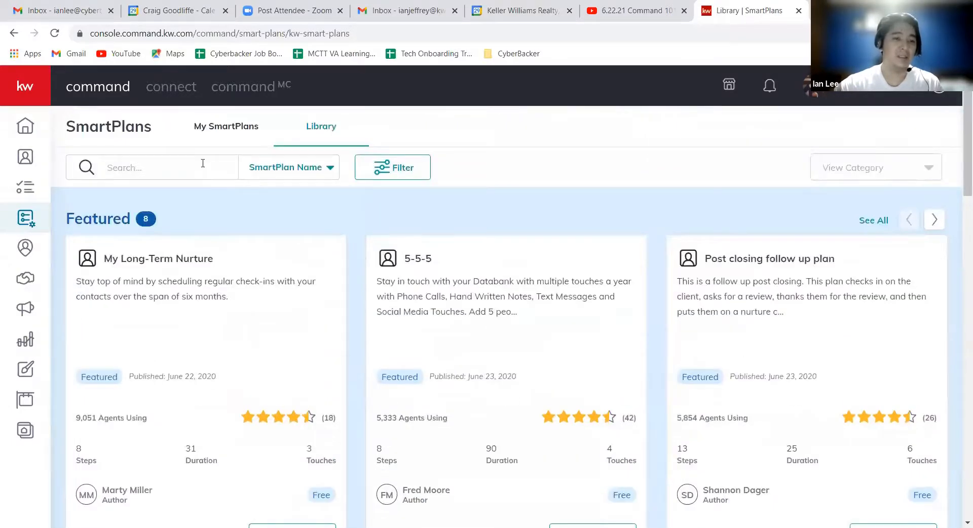
type("nwew")
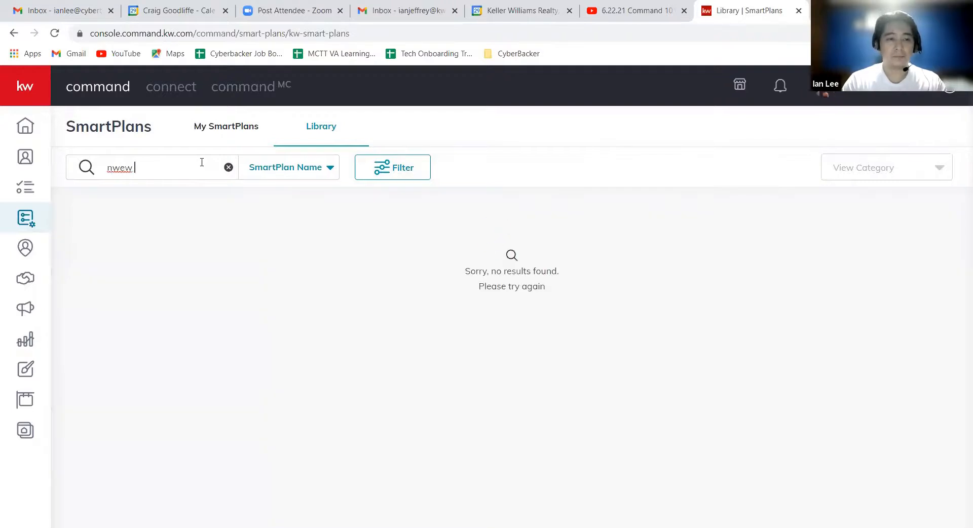
key("BackSpace")
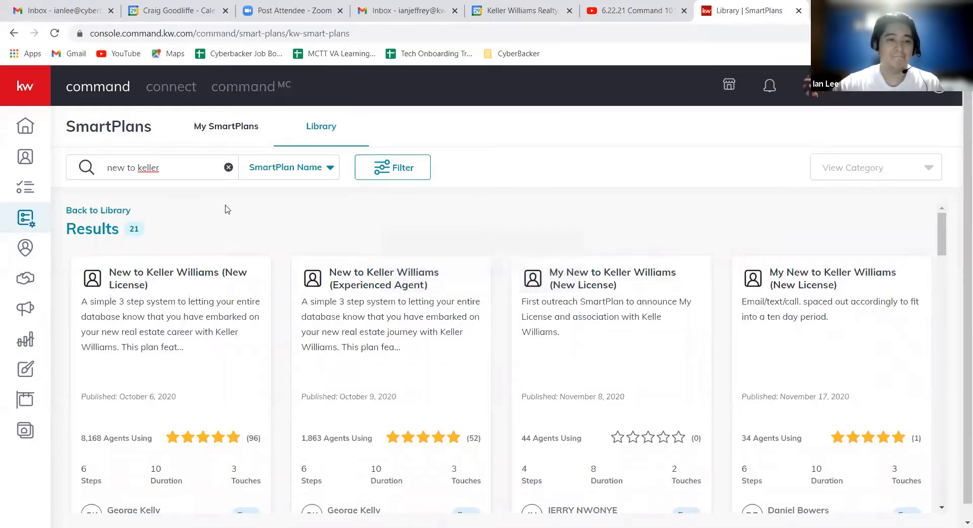
left_click(229, 168)
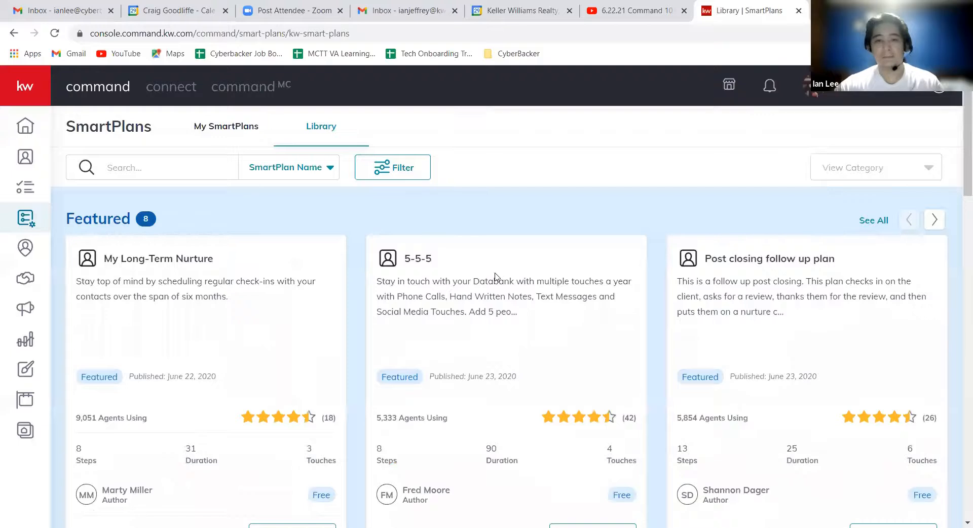
Examine the library's Top Rated and What's New sections, and return to the featured plans.
scroll(495, 278, "down", 8)
scroll(453, 275, "down", 8)
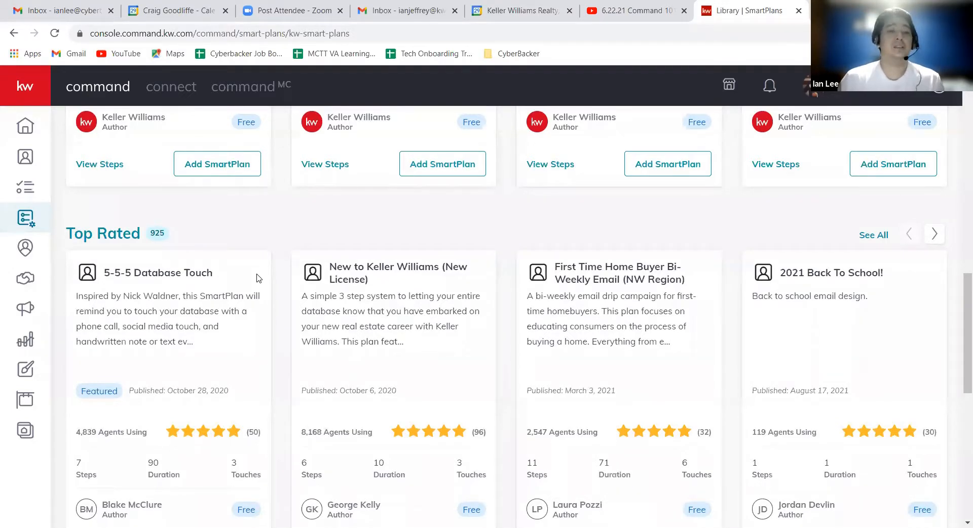
scroll(273, 228, "down", 6)
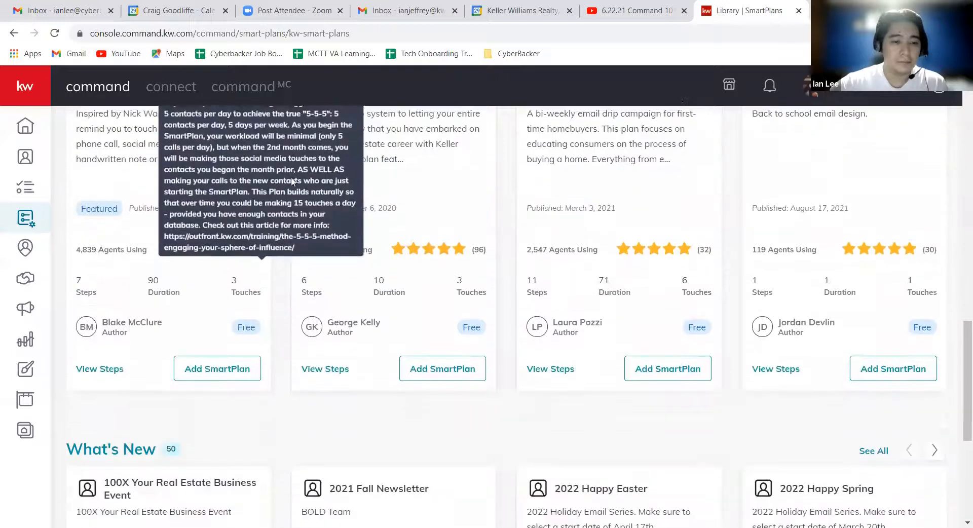
scroll(283, 222, "down", 3)
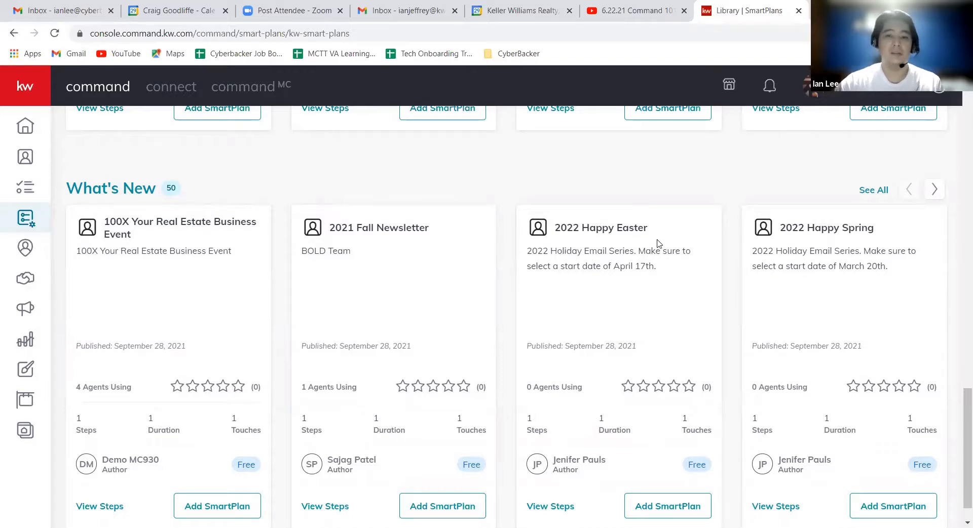
scroll(506, 291, "down", 1)
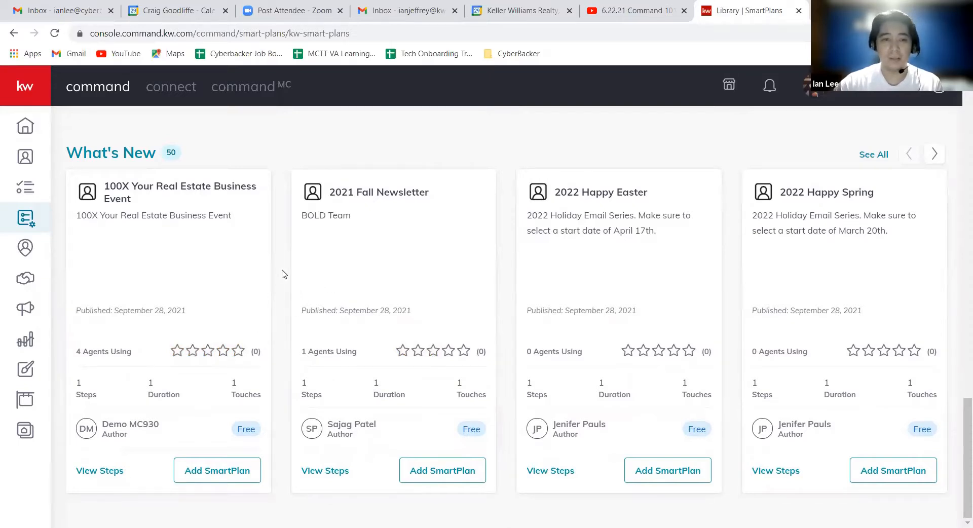
scroll(297, 293, "up", 8)
scroll(299, 308, "up", 6)
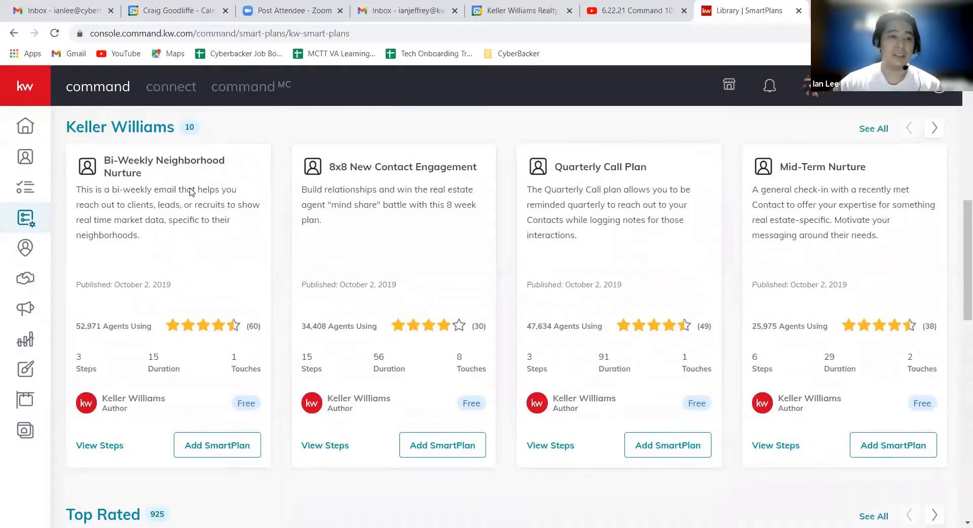
scroll(281, 203, "up", 2)
scroll(278, 212, "up", 7)
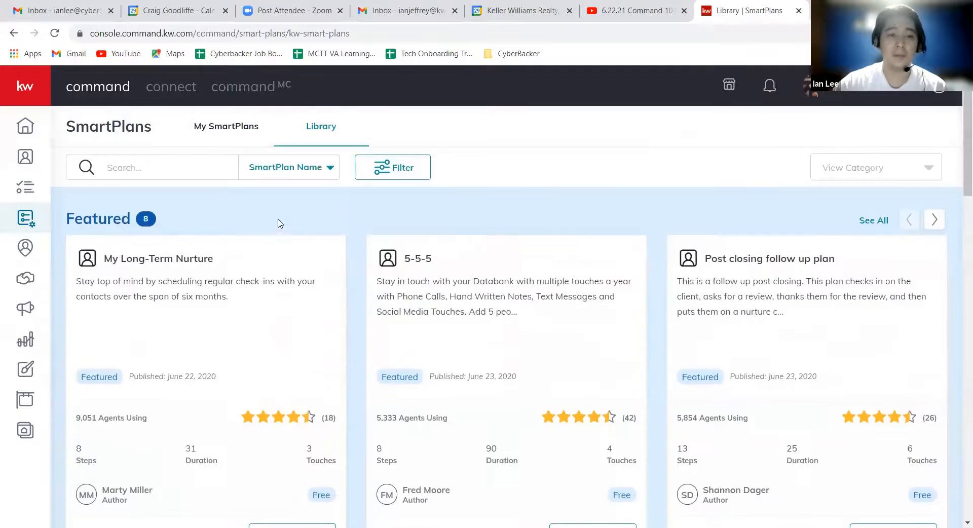
scroll(273, 230, "down", 6)
scroll(287, 263, "up", 2)
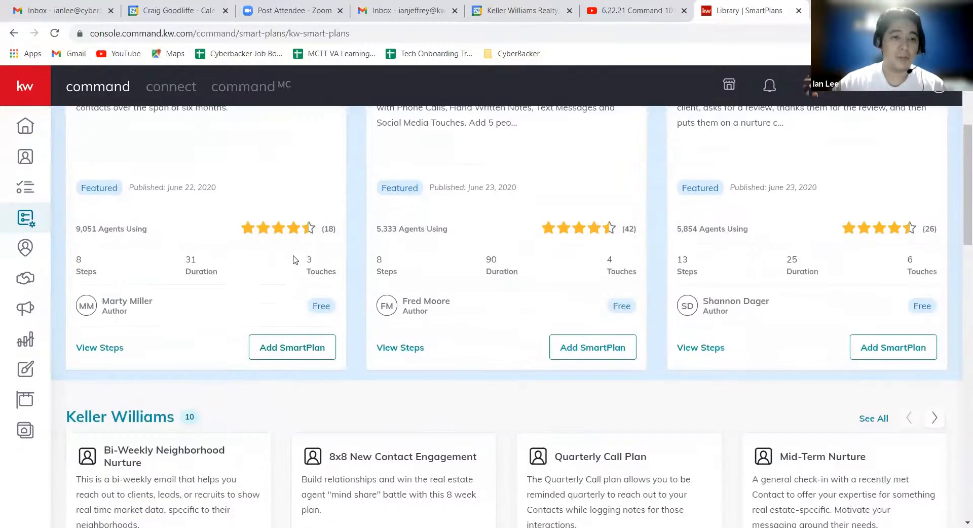
scroll(287, 264, "down", 5)
scroll(300, 254, "up", 10)
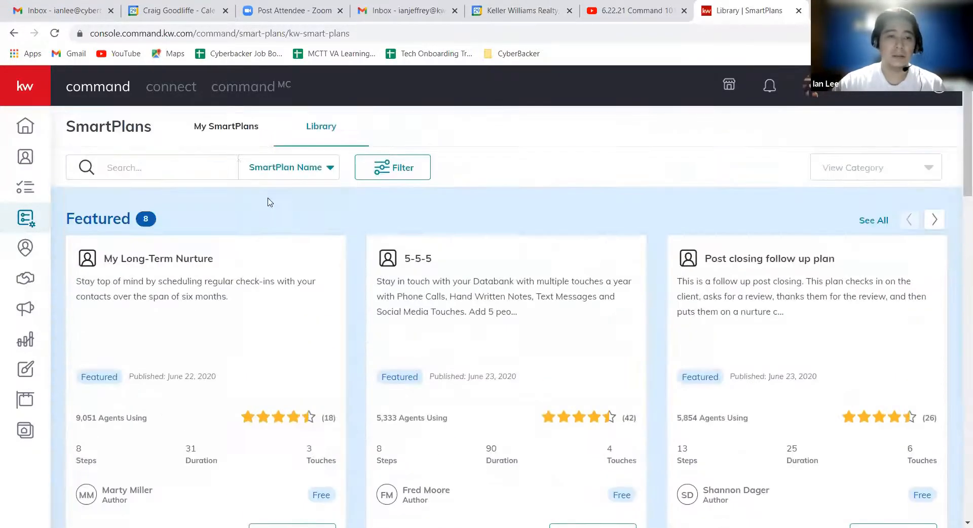
Go to My SmartPlans and view the contacts added to My Bi-Weekly Neighborhood Nurture, then close the list.
left_click(232, 134)
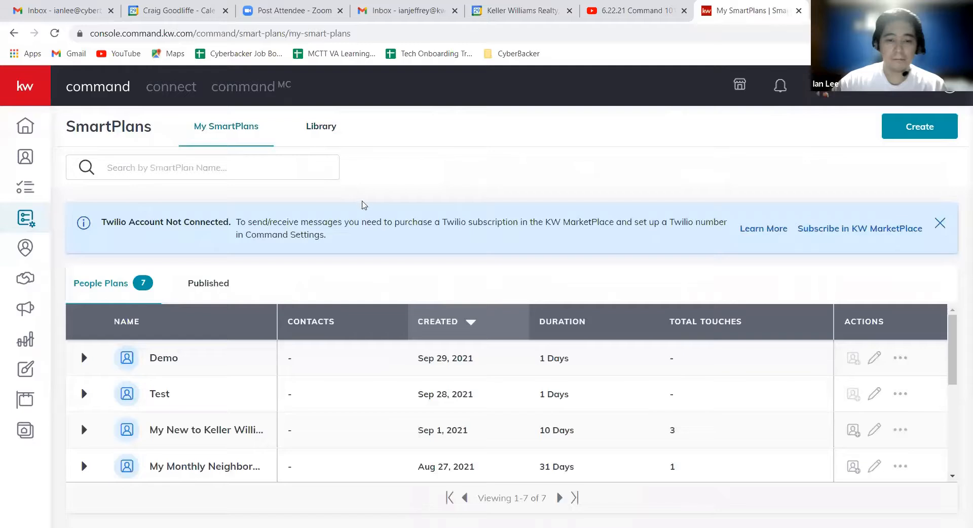
scroll(314, 446, "down", 4)
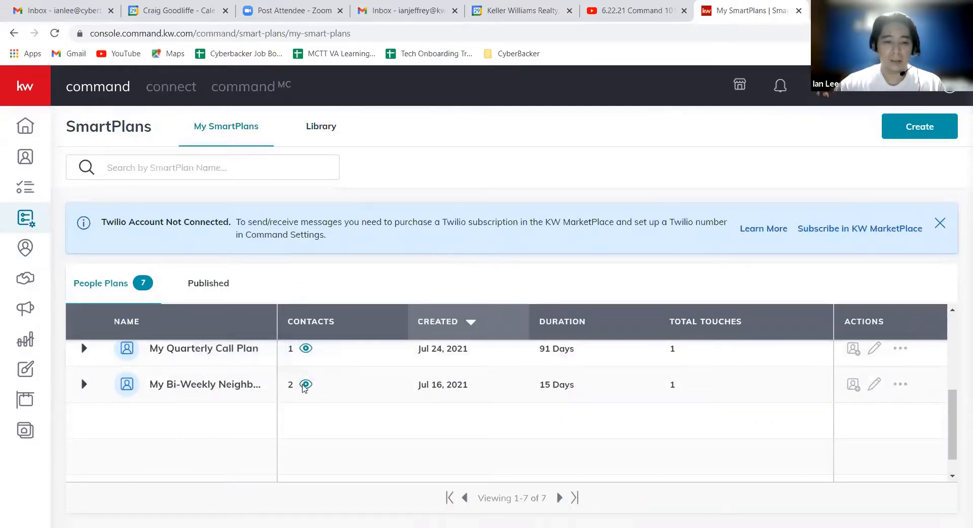
left_click(304, 386)
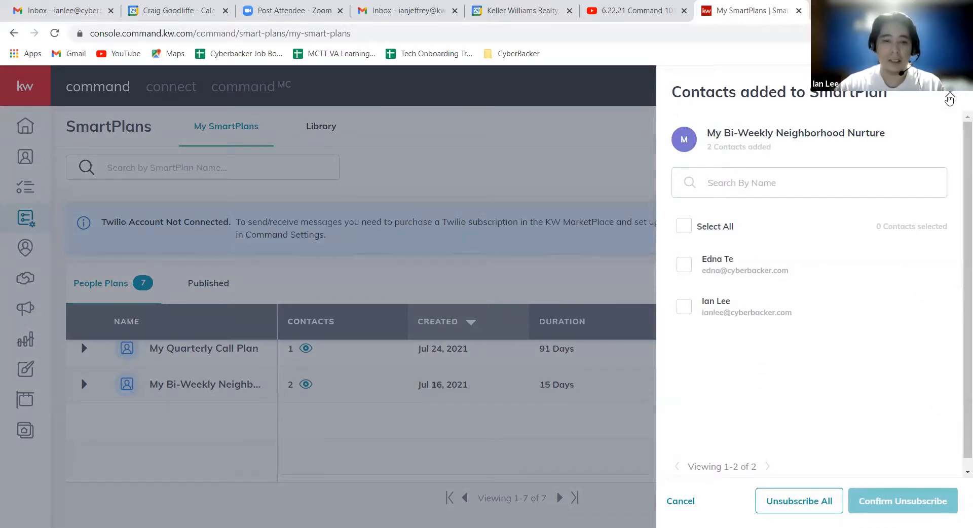
left_click(948, 96)
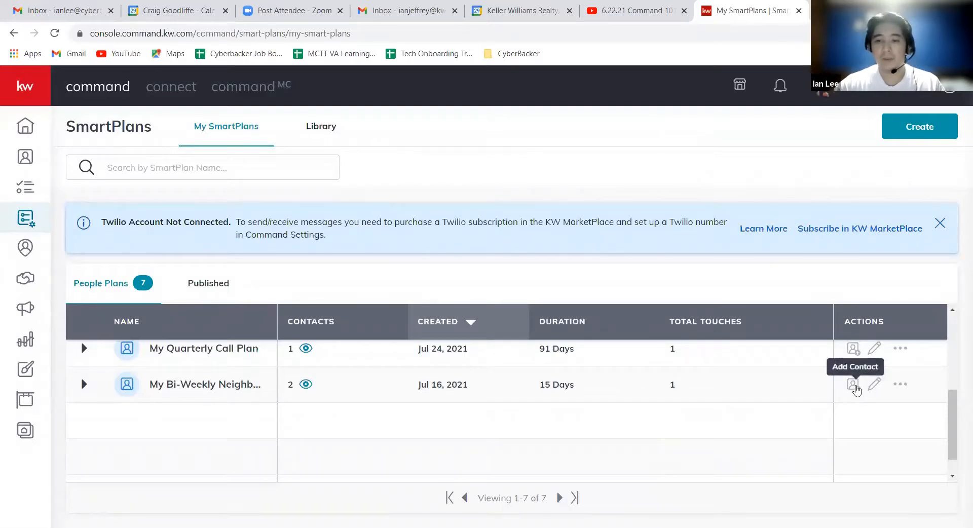
View the options for adding clients to My Bi-Weekly Neighborhood Nurture, including the name search, and close them without adding anyone.
left_click(853, 385)
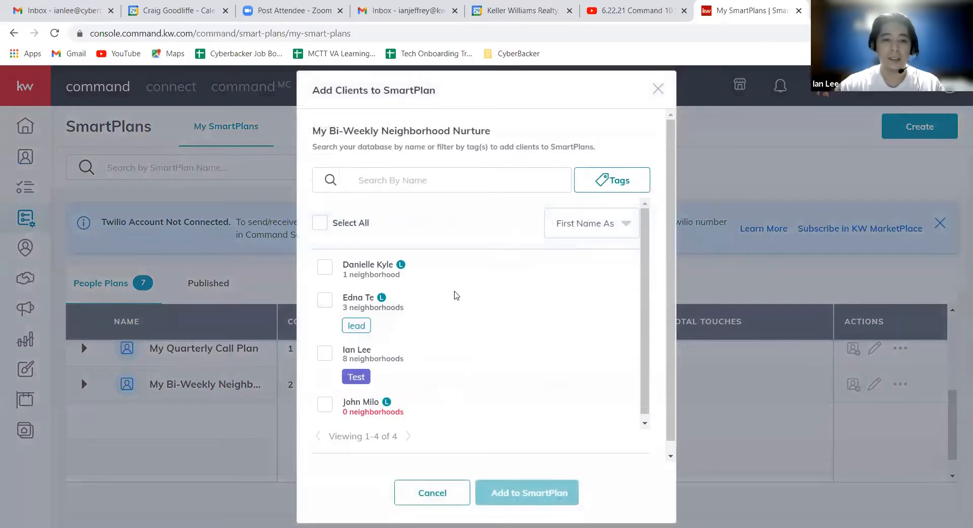
left_click(460, 184)
left_click(658, 90)
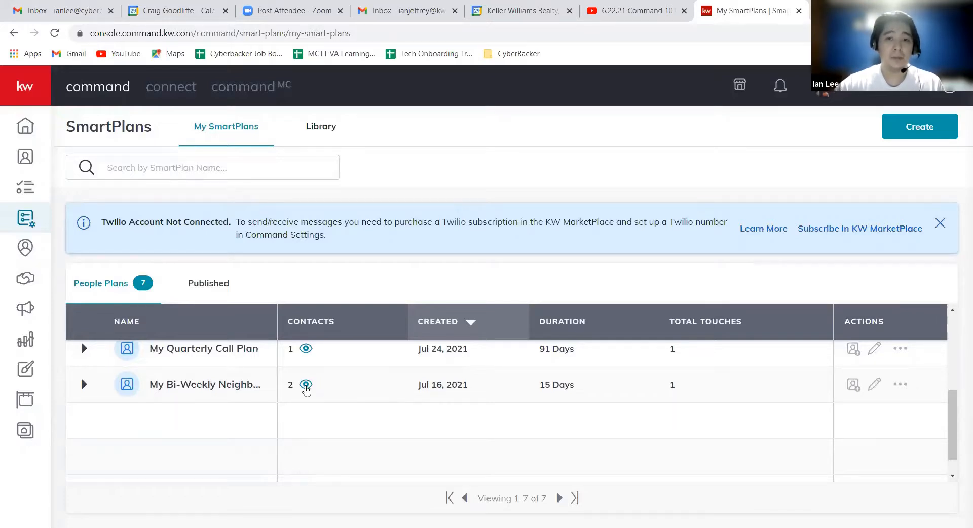
Unsubscribe all contacts from the My Bi-Weekly Neighborhood Nurture plan and close the confirmation.
left_click(306, 387)
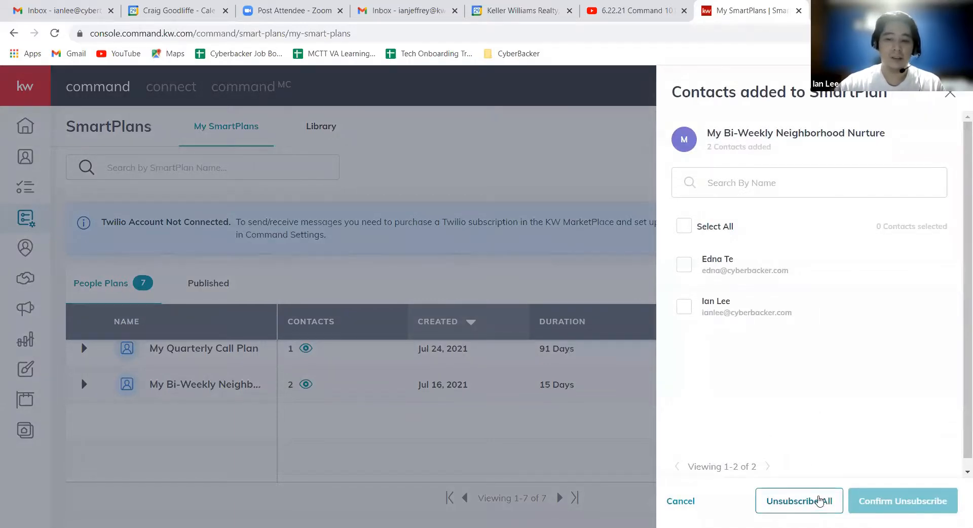
left_click(821, 504)
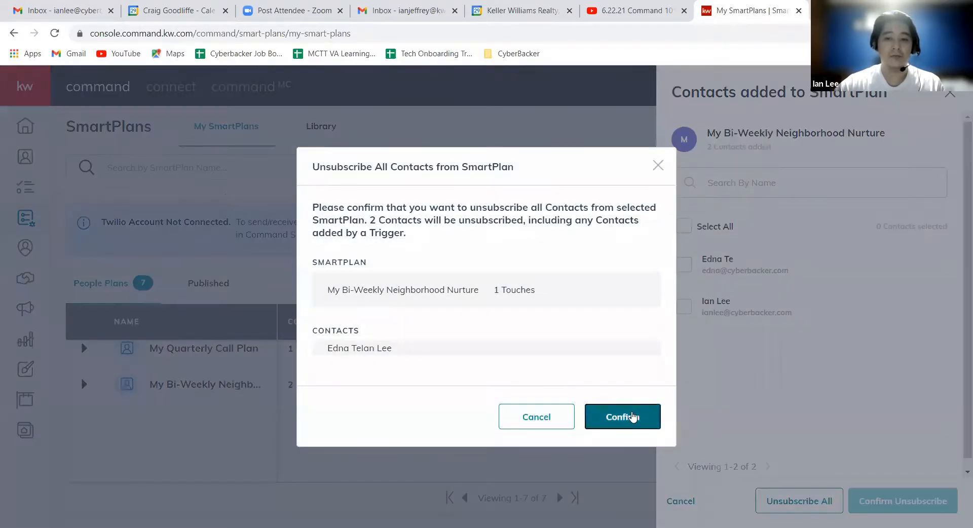
left_click(627, 416)
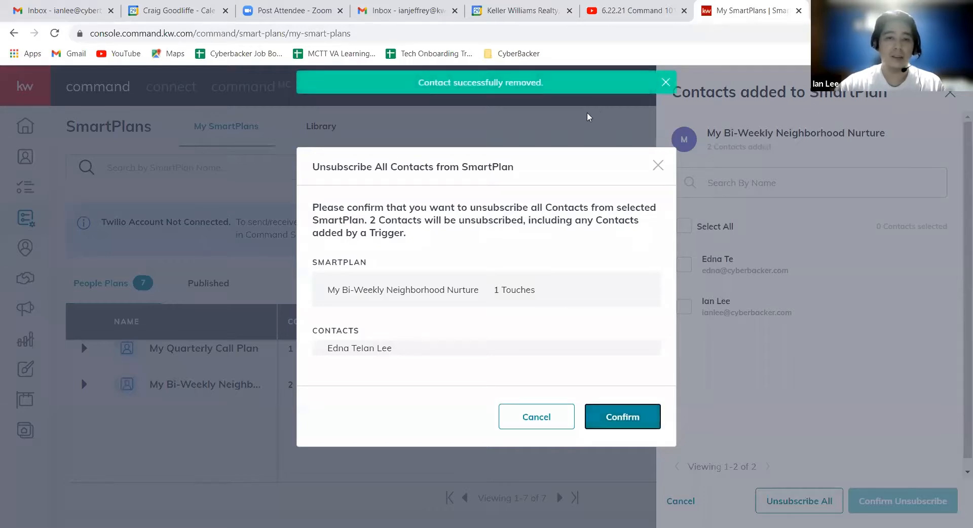
left_click(658, 165)
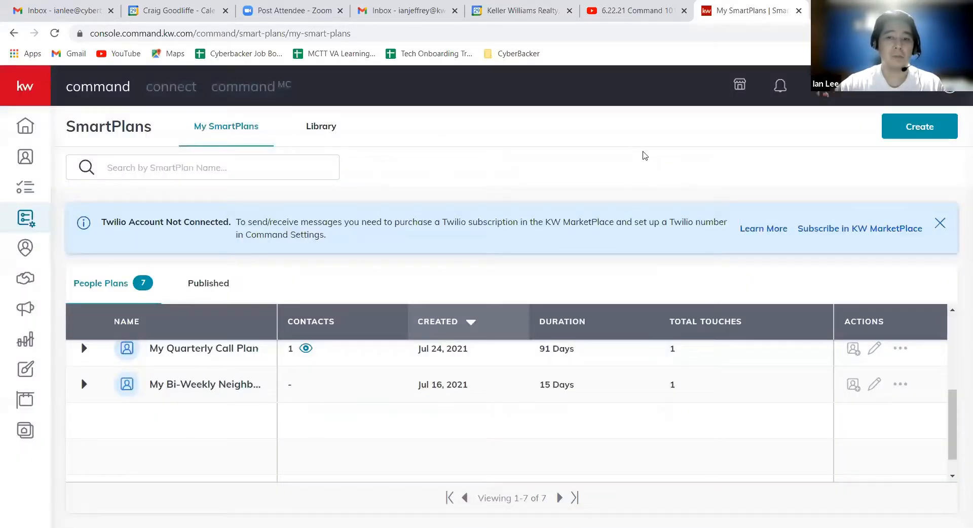
Reload My SmartPlans and check the contacts listed for My Bi-Weekly Neighborhood Nurture.
scroll(422, 337, "down", 1)
scroll(286, 369, "up", 2)
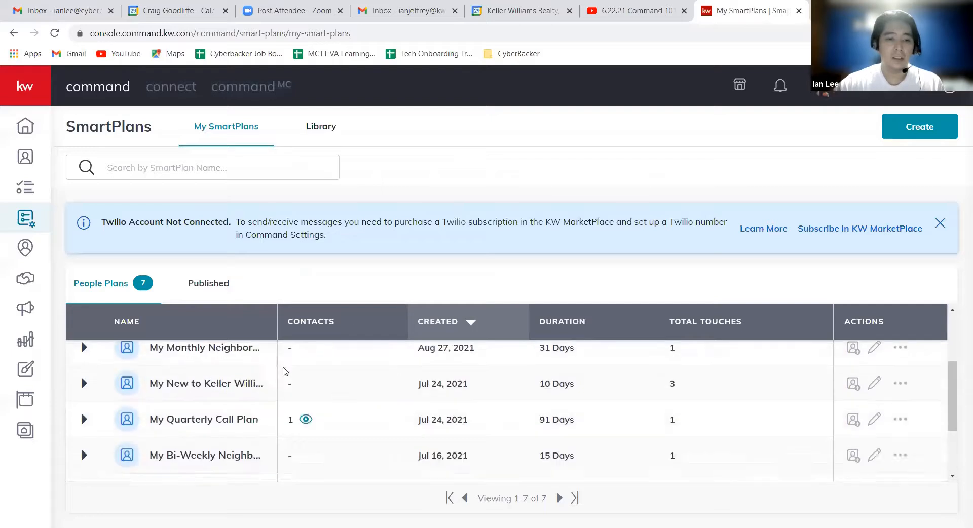
left_click(54, 33)
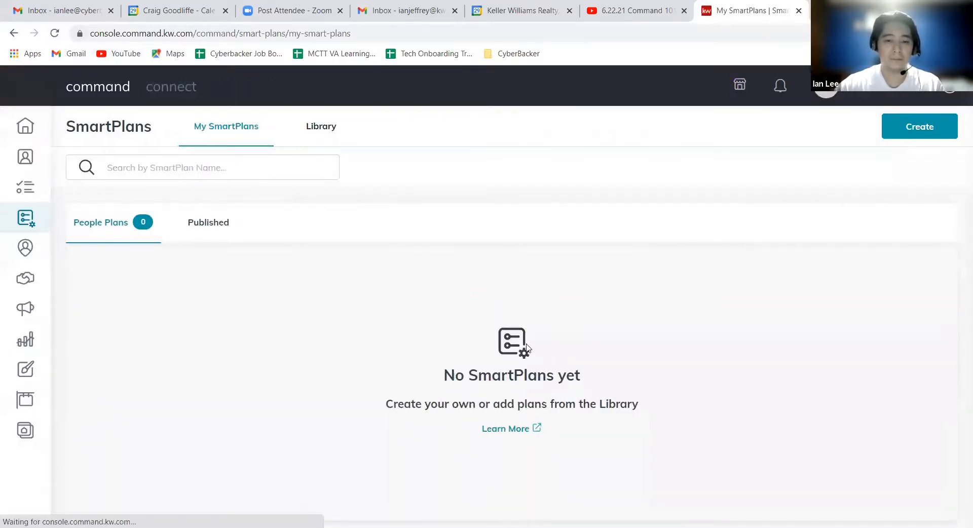
scroll(524, 369, "down", 5)
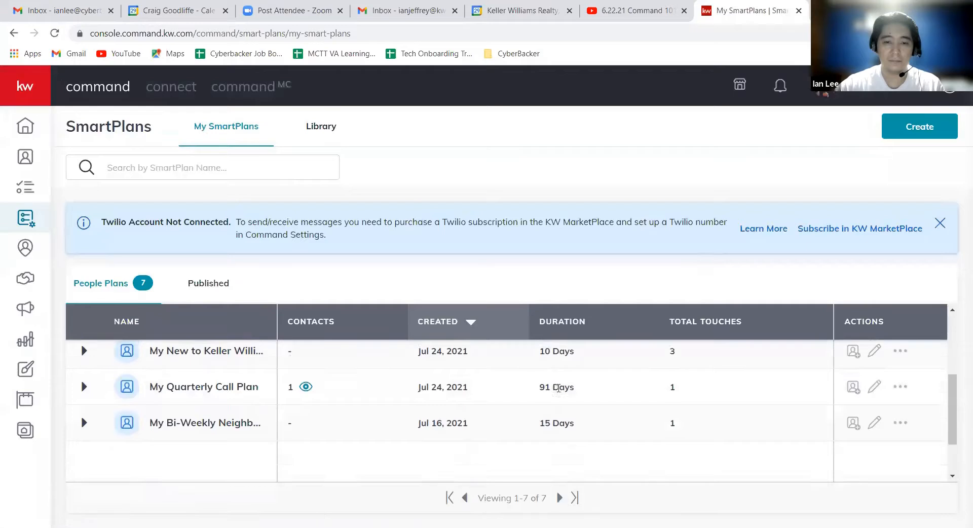
scroll(507, 416, "up", 3)
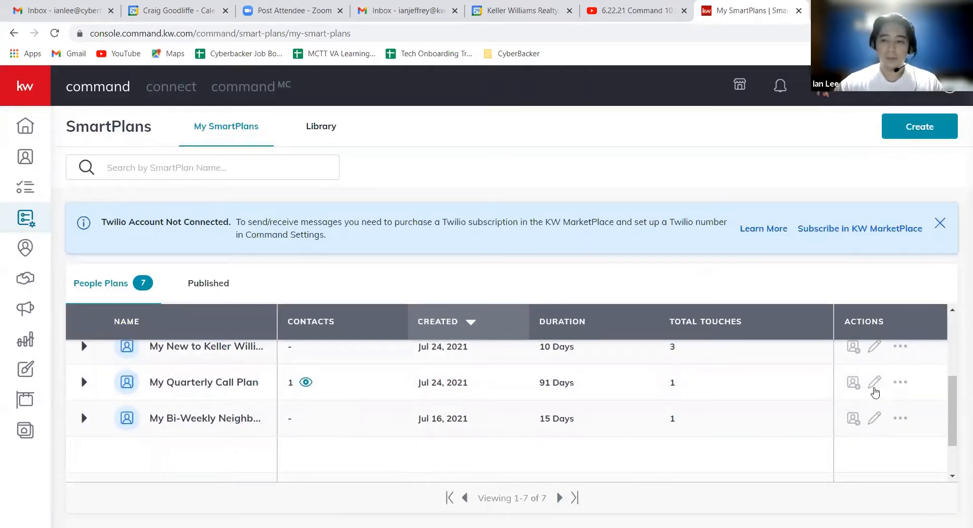
Open the My New to Keller Williams (New License) plan created Jul 24, 2021 for editing and examine its first email and following steps.
scroll(876, 395, "up", 2)
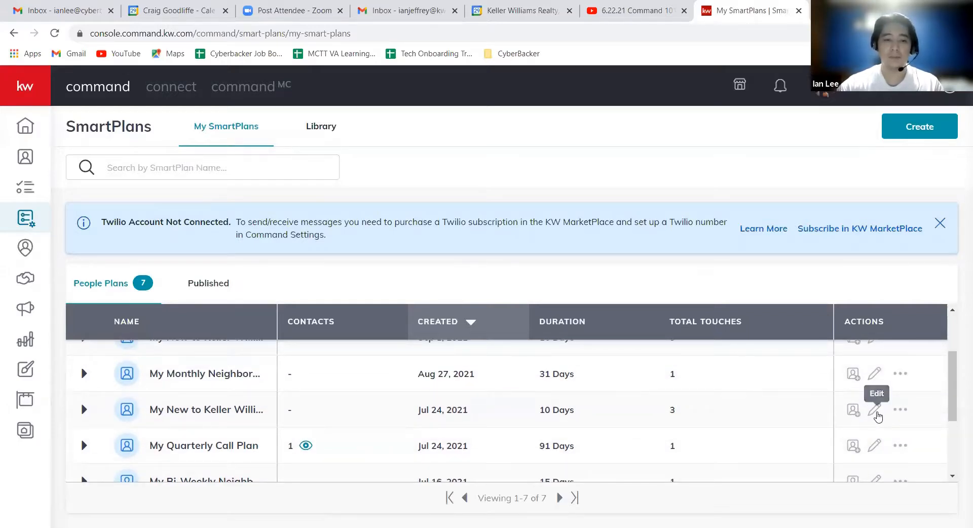
left_click(879, 416)
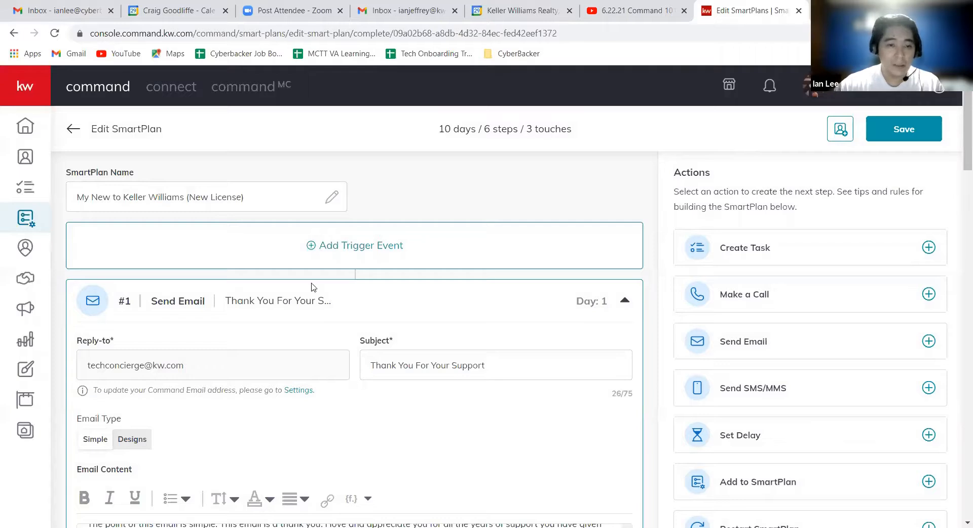
scroll(314, 287, "down", 1)
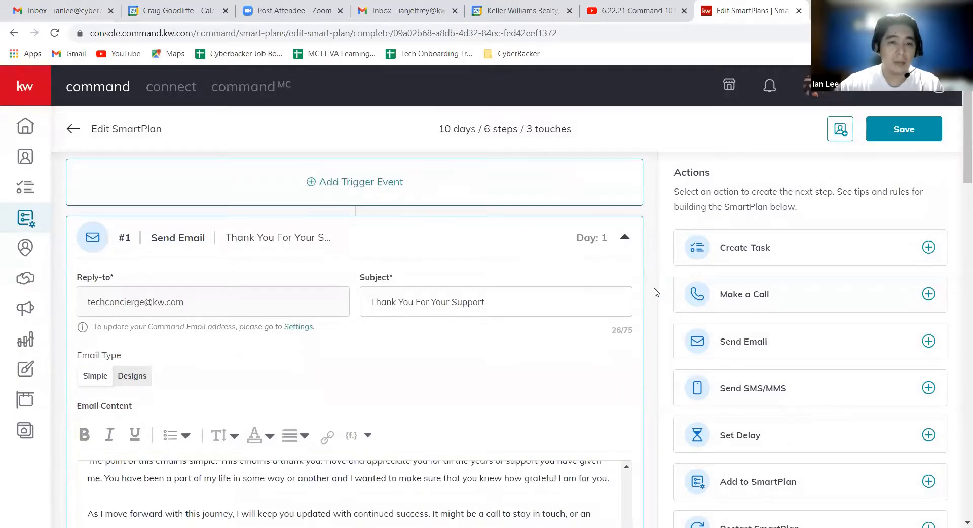
scroll(656, 293, "down", 1)
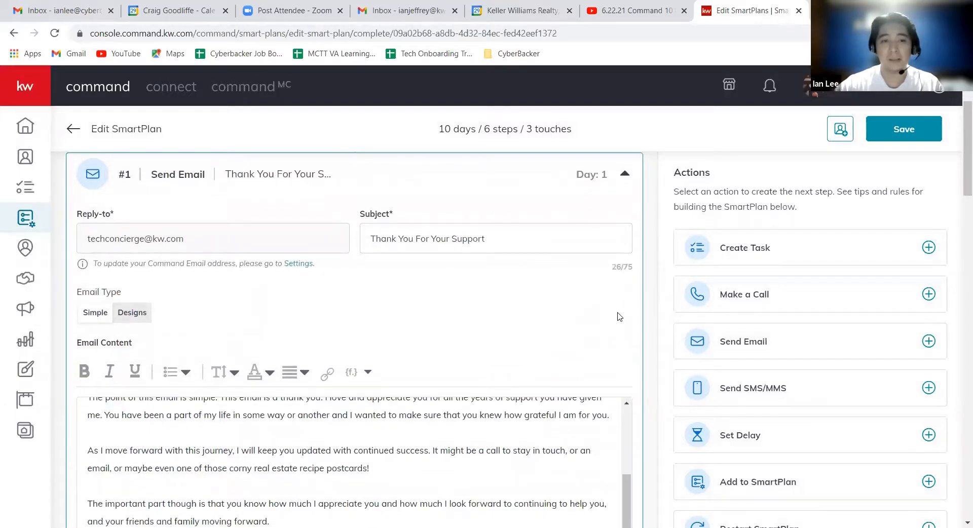
scroll(557, 338, "up", 2)
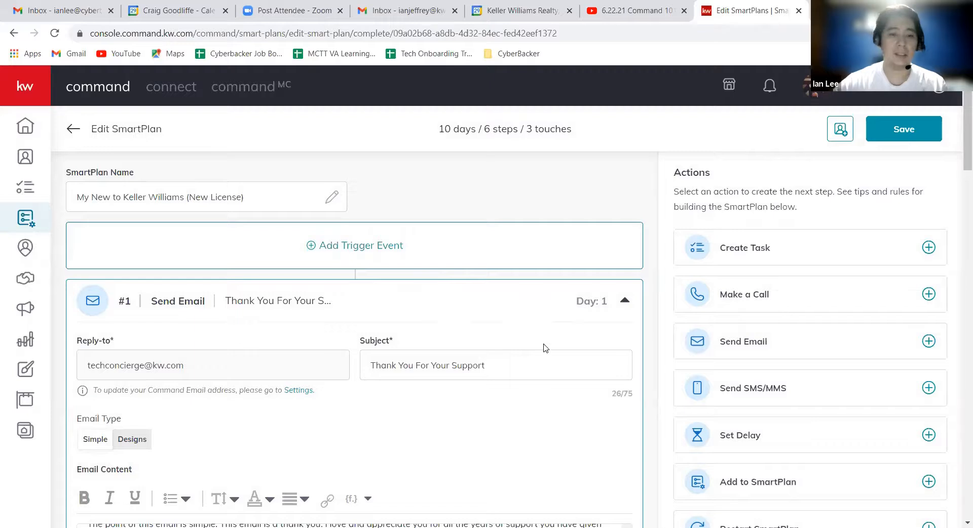
scroll(547, 352, "down", 3)
scroll(539, 349, "down", 8)
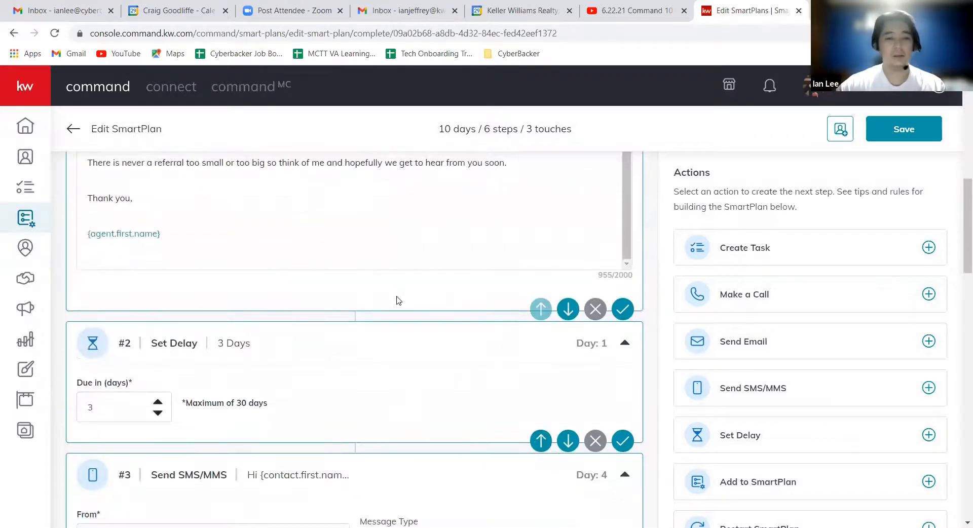
scroll(432, 356, "up", 3)
scroll(356, 371, "up", 5)
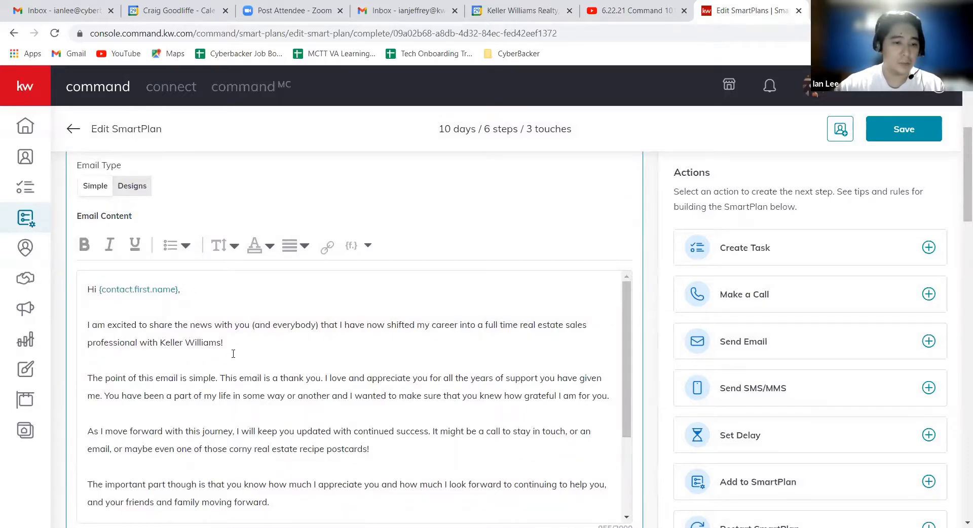
Examine the greeting in the first email and the merge fields available for its content, closing the list without inserting any.
left_click_drag(177, 293, 83, 286)
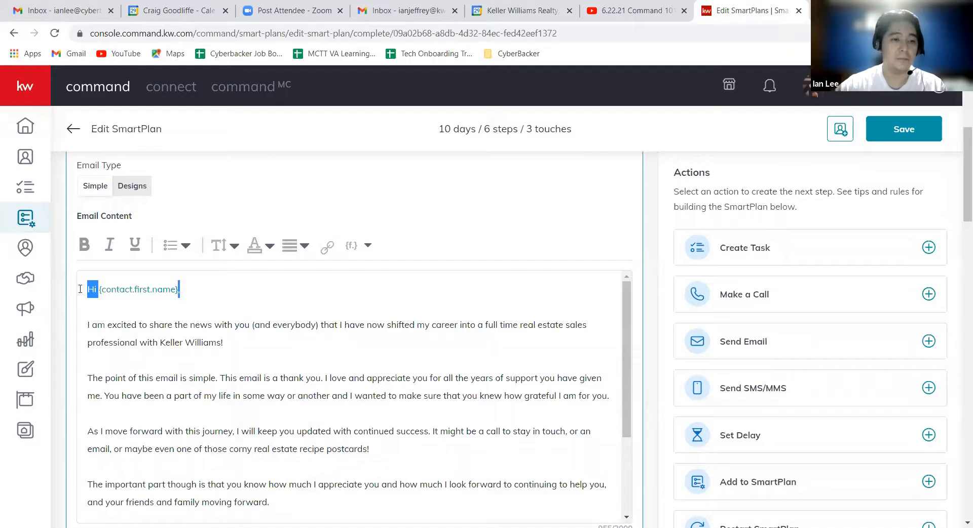
left_click(255, 298)
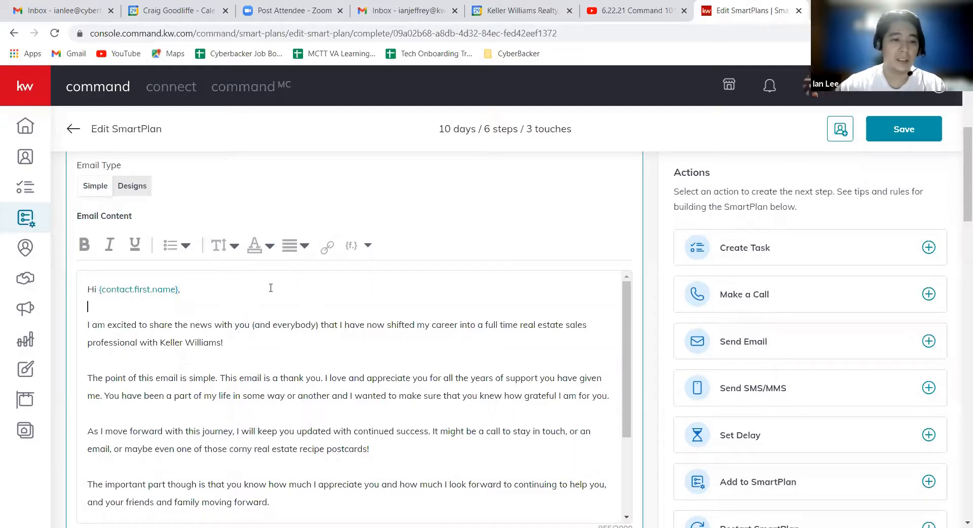
left_click(368, 248)
scroll(463, 310, "up", 4)
scroll(494, 340, "up", 1)
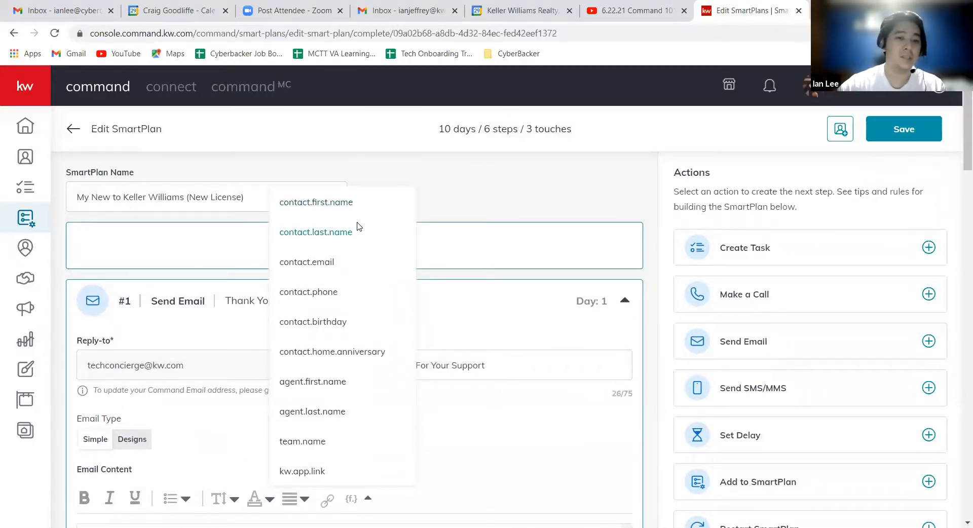
left_click(526, 421)
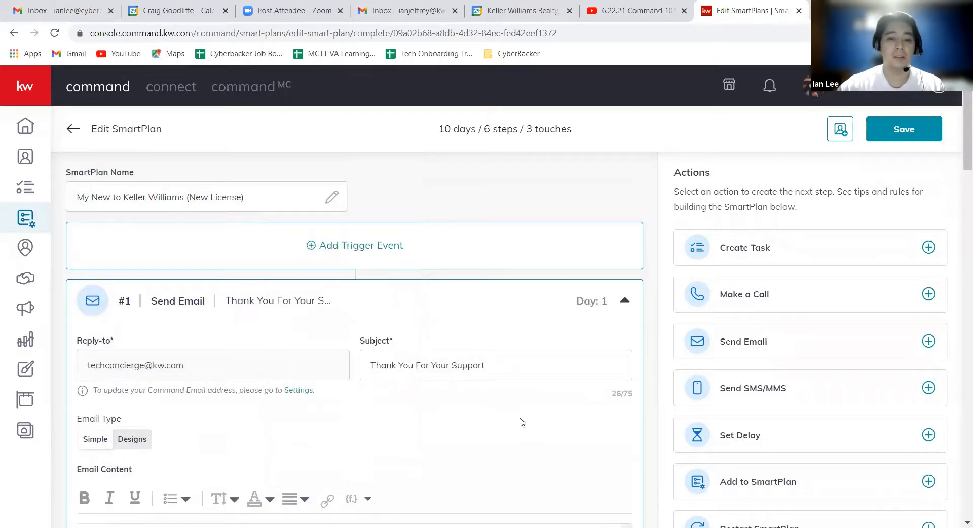
Examine the Set Delay step #2, the available actions, and the Tips and Rules for building the SmartPlan.
scroll(522, 421, "down", 4)
scroll(629, 322, "down", 8)
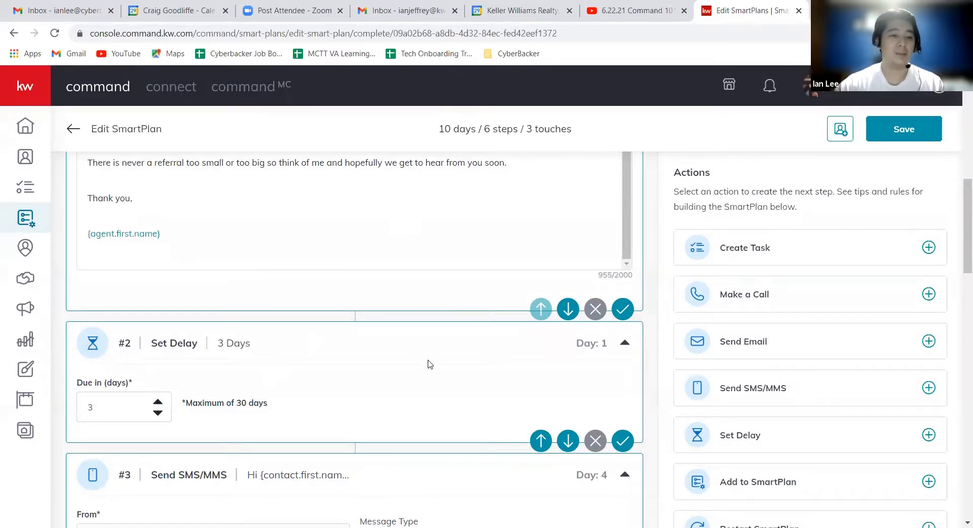
scroll(432, 349, "down", 1)
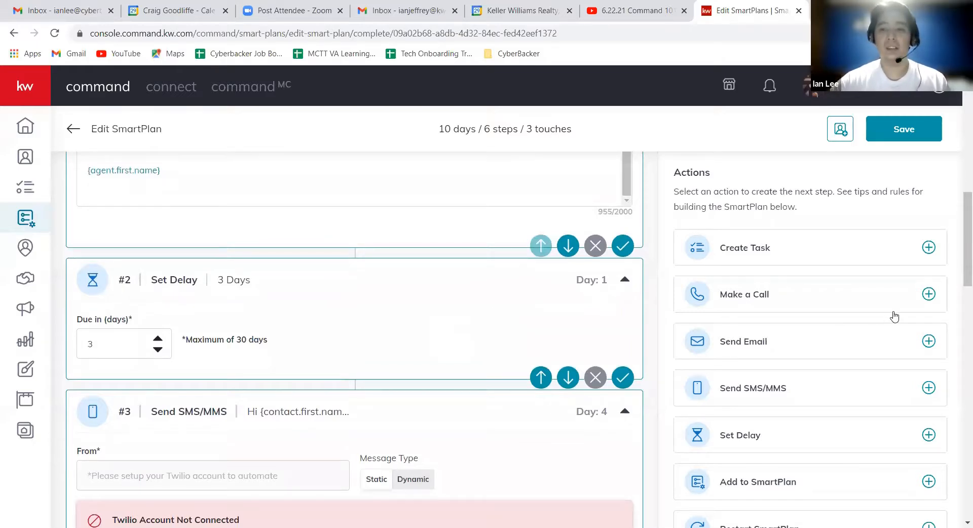
scroll(854, 332, "down", 5)
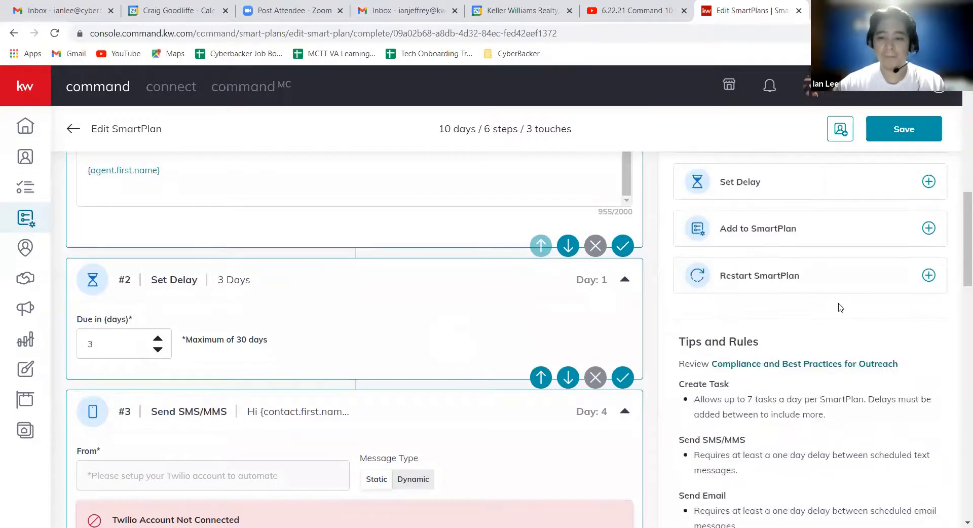
scroll(828, 308, "down", 1)
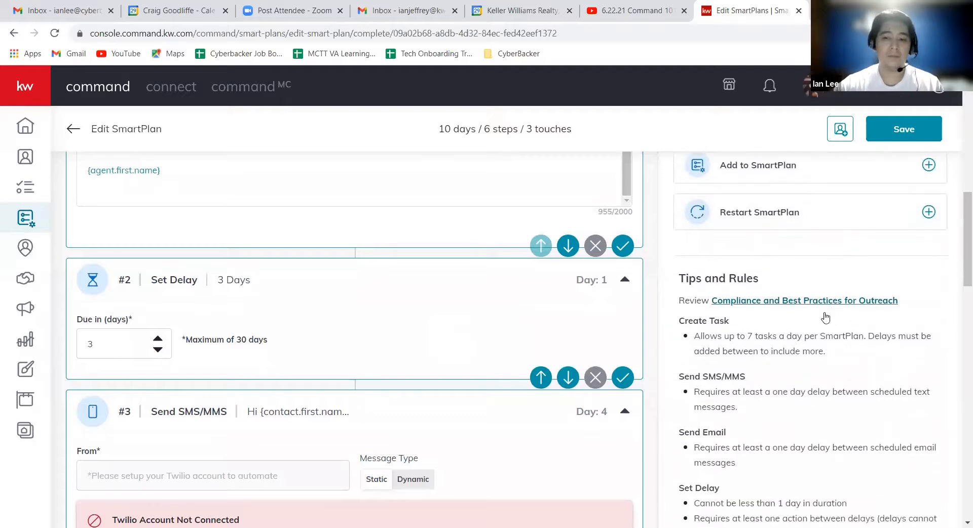
scroll(824, 316, "down", 1)
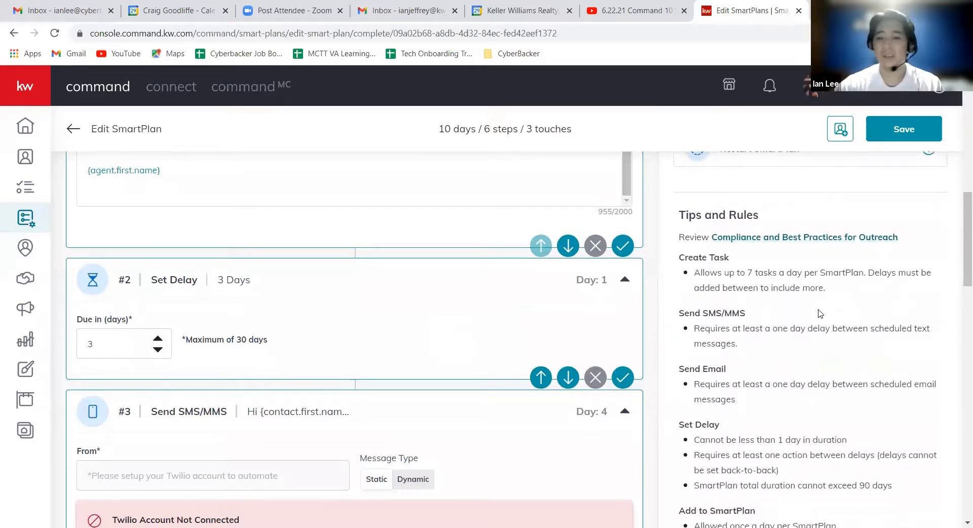
scroll(826, 320, "down", 1)
scroll(825, 343, "down", 1)
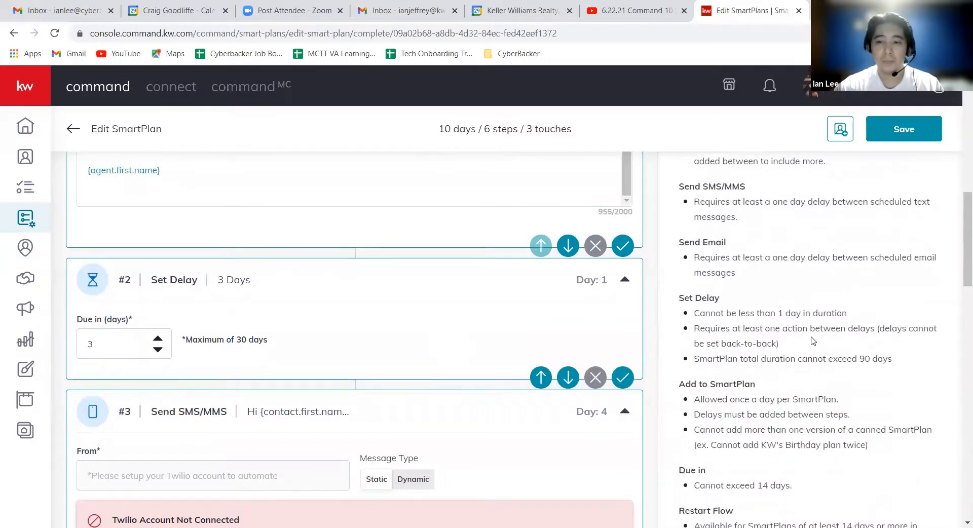
scroll(765, 358, "down", 1)
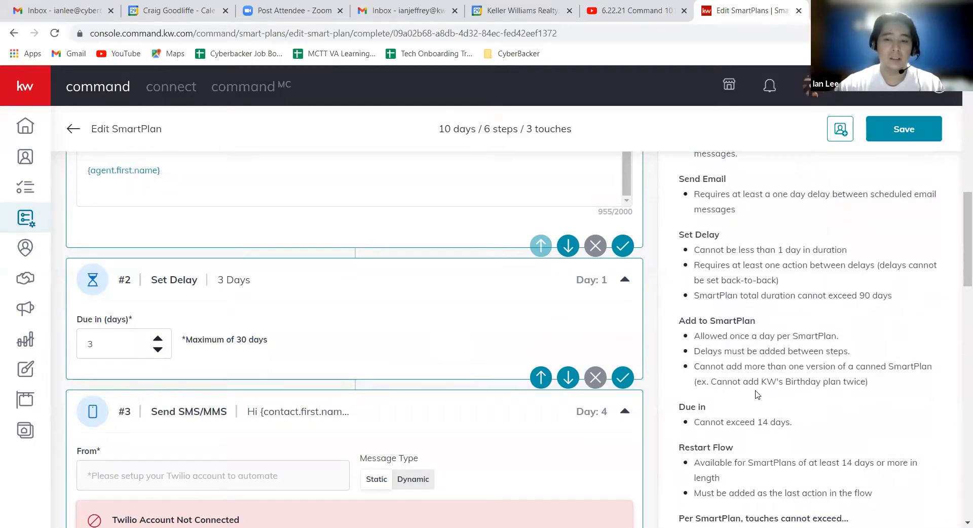
Examine the Send SMS/MMS step #3, including its Twilio notice and message text, and briefly check the notifications.
scroll(385, 299, "down", 2)
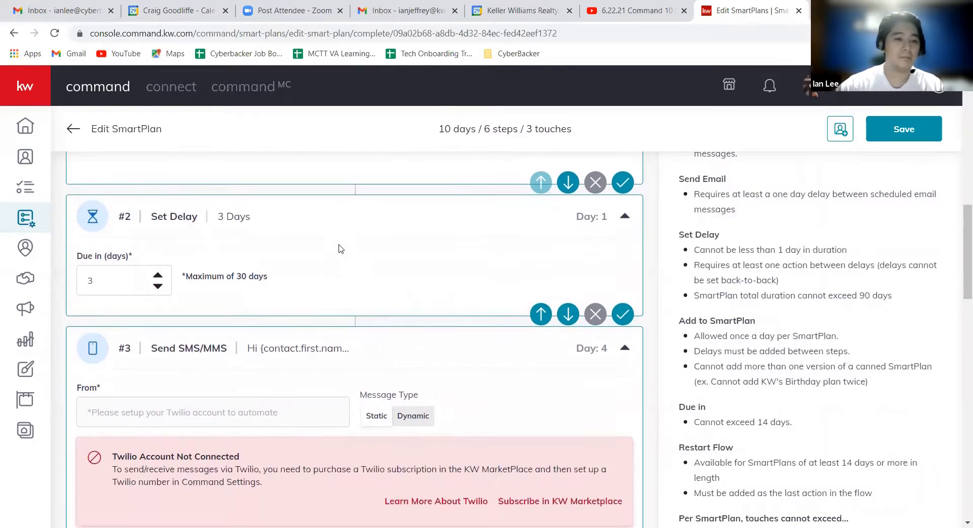
scroll(363, 260, "down", 1)
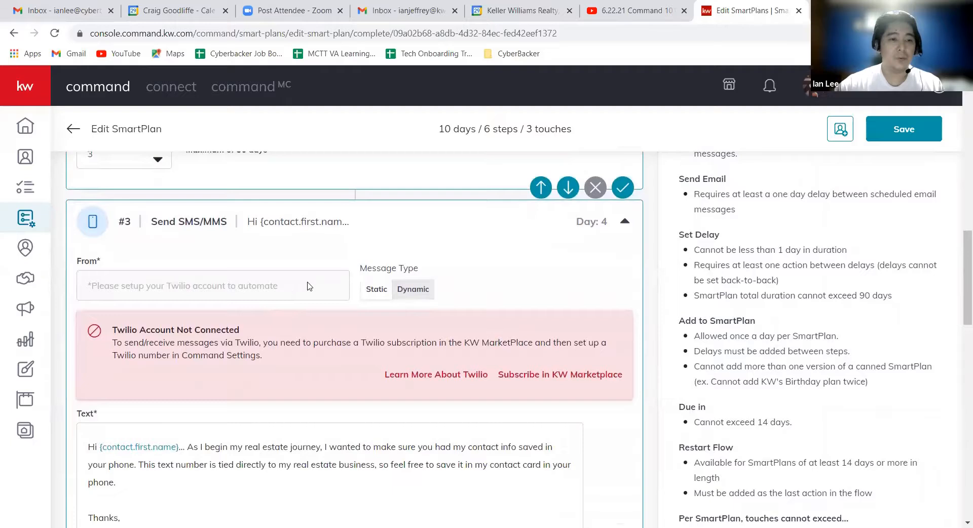
scroll(487, 352, "down", 1)
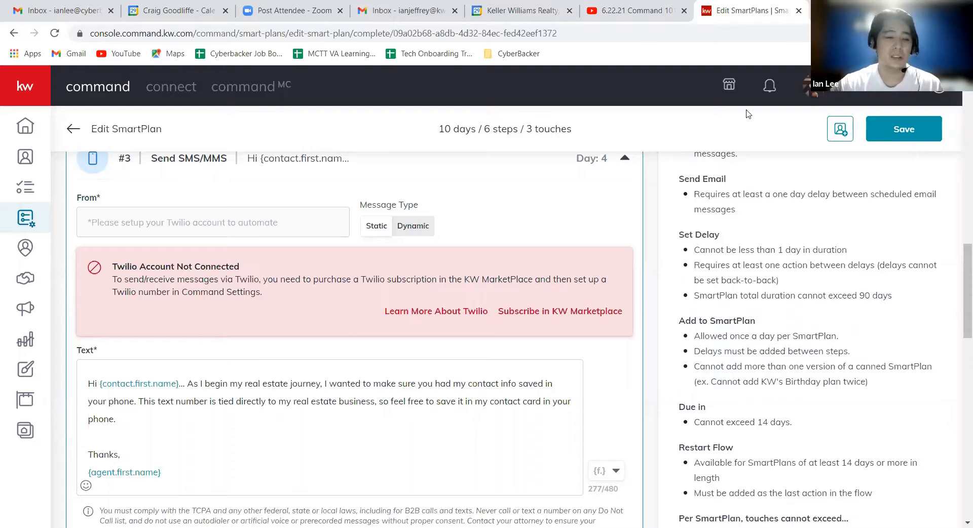
left_click(769, 86)
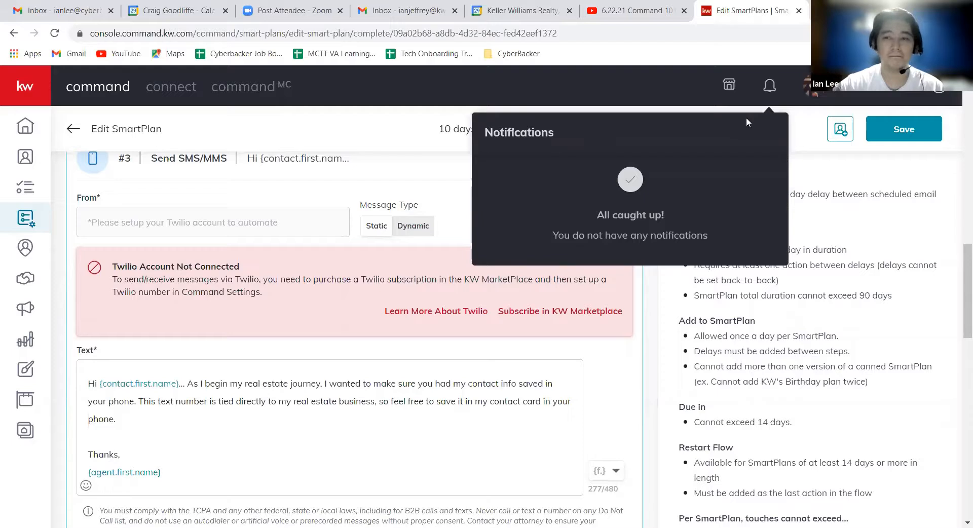
left_click(525, 230)
scroll(555, 271, "down", 1)
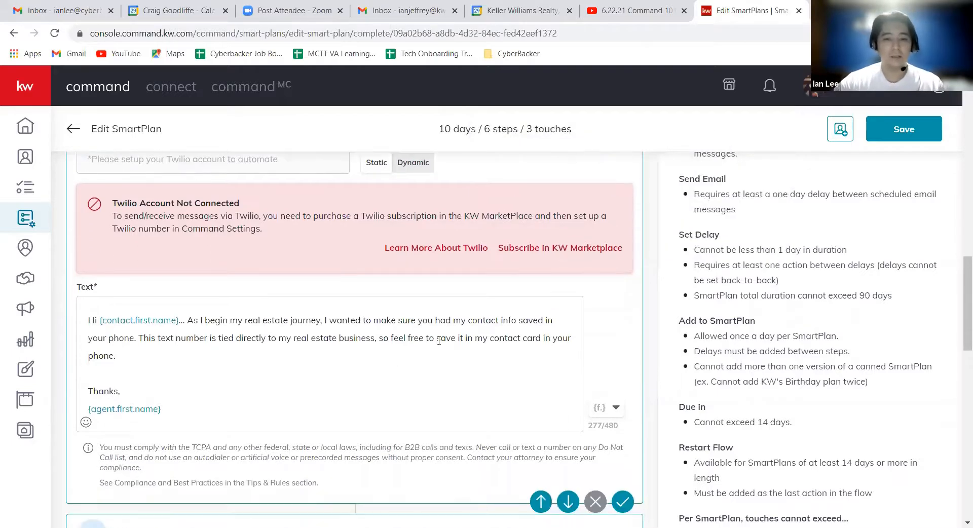
left_click_drag(253, 373, 194, 317)
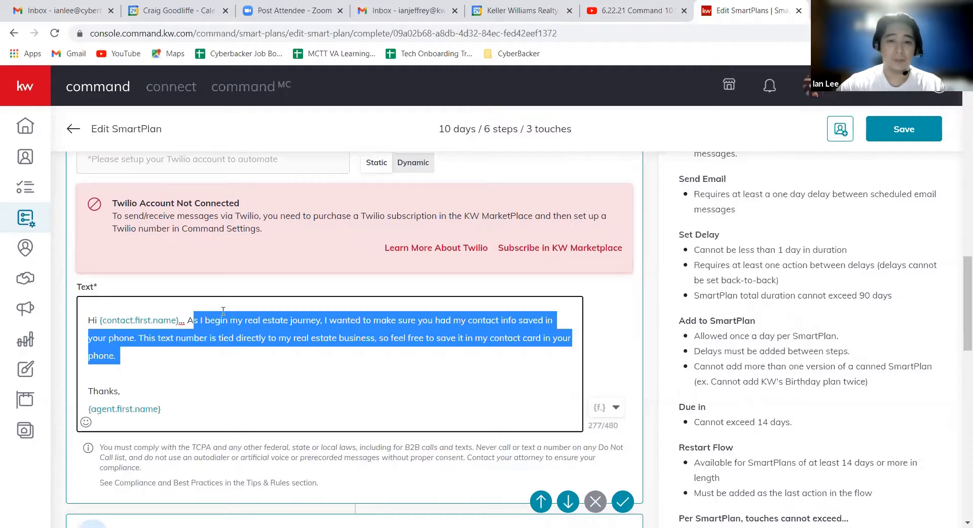
left_click(308, 217)
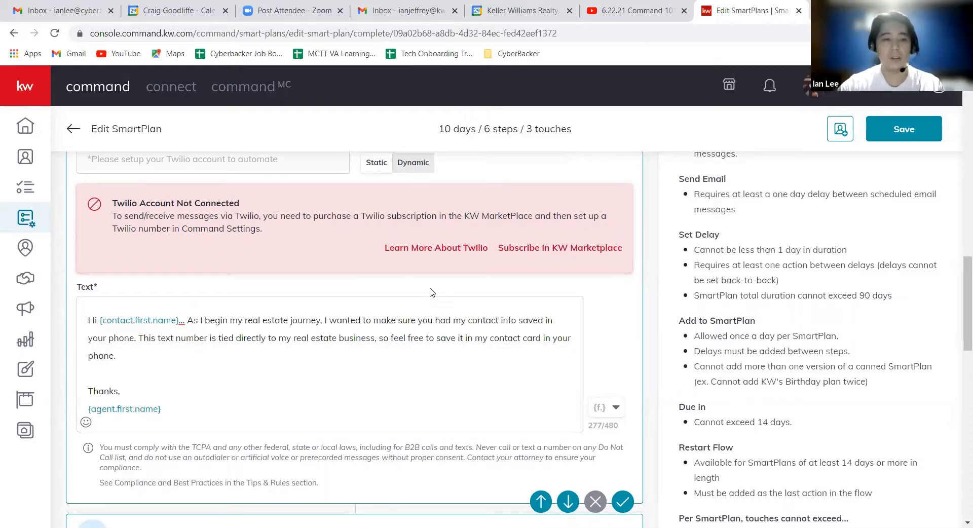
scroll(401, 294, "down", 2)
scroll(765, 294, "up", 3)
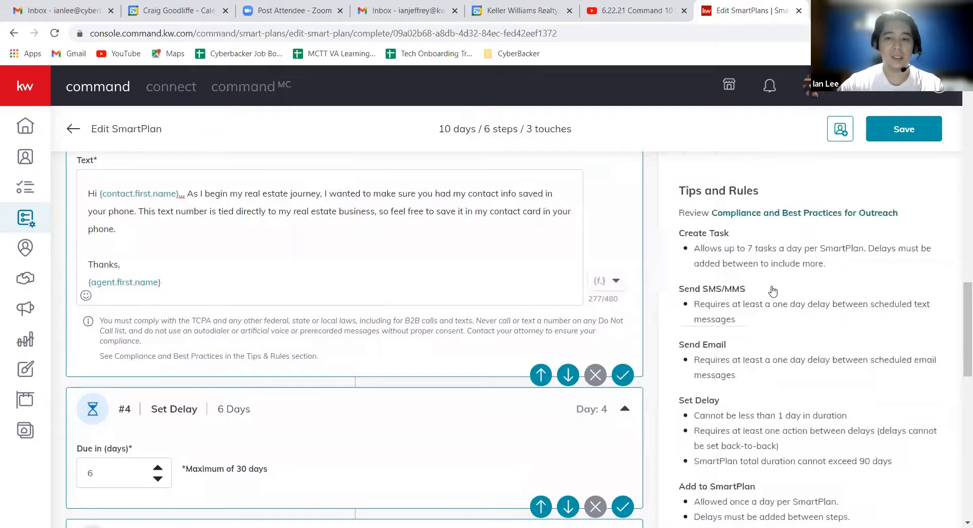
scroll(780, 284, "up", 5)
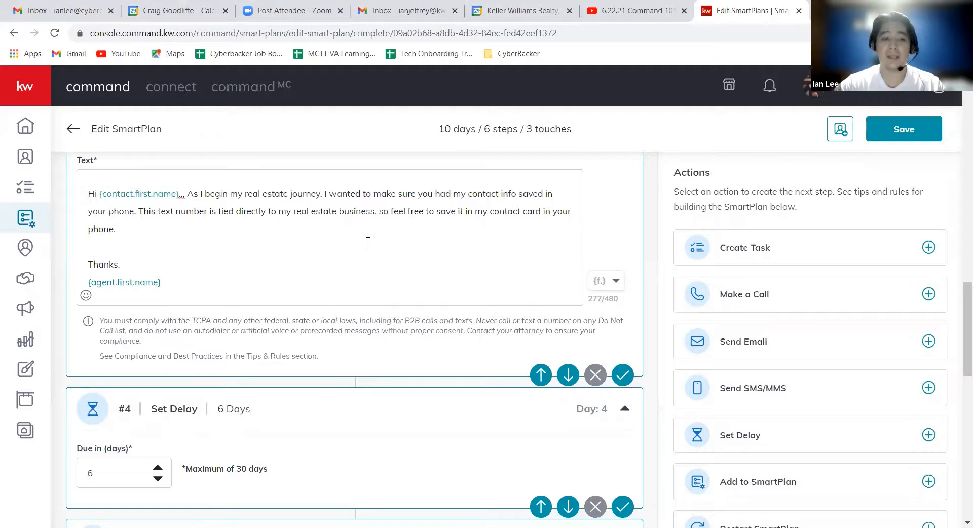
Look over the plan from the Make a Call step #5 back up to the first email's content.
scroll(368, 241, "down", 2)
scroll(400, 252, "down", 2)
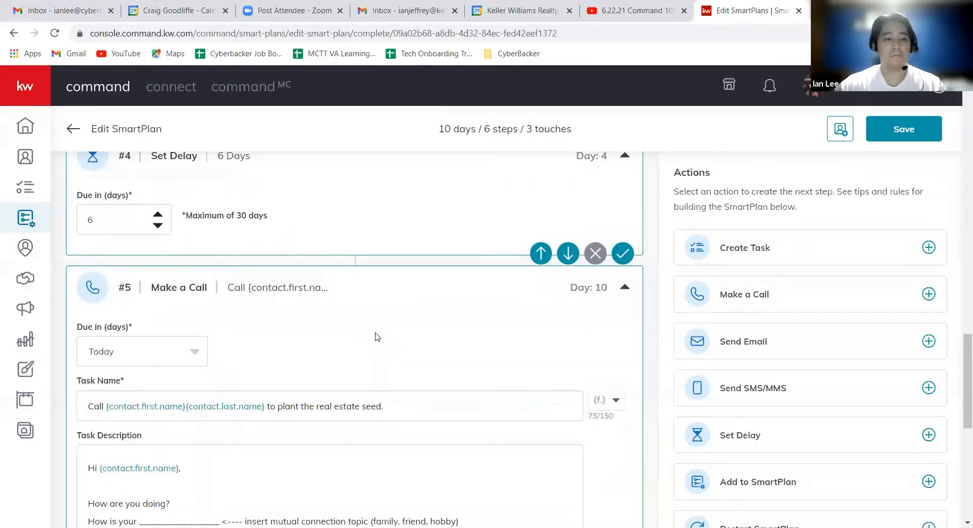
scroll(375, 337, "up", 8)
scroll(369, 284, "up", 6)
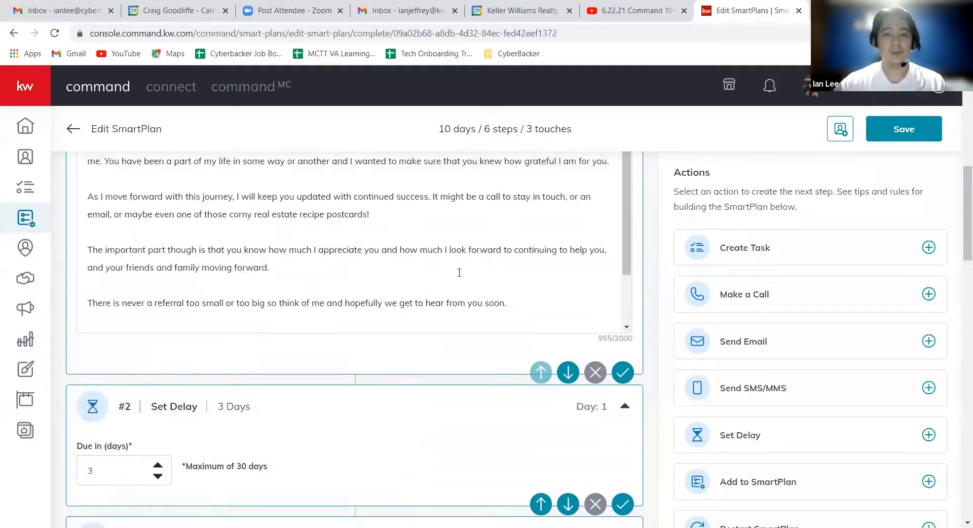
scroll(459, 272, "up", 2)
scroll(643, 259, "up", 2)
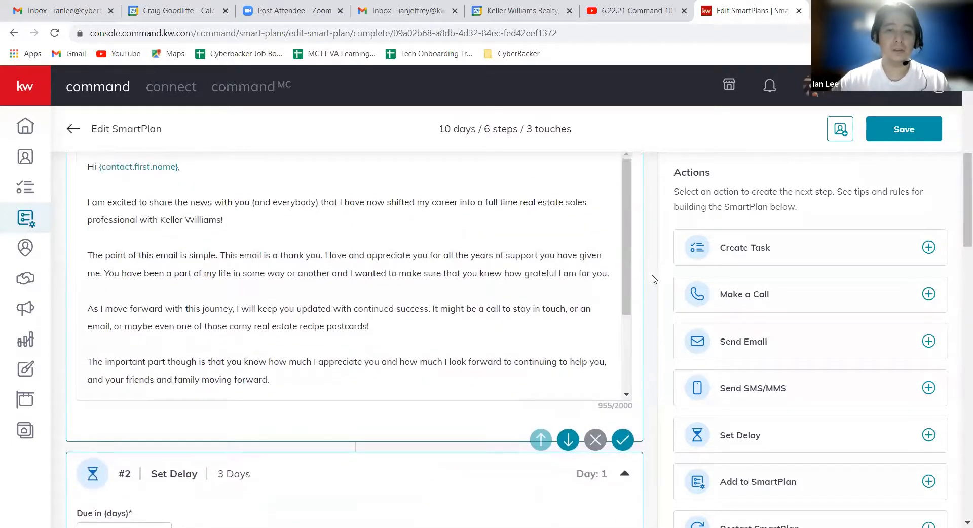
scroll(654, 278, "up", 1)
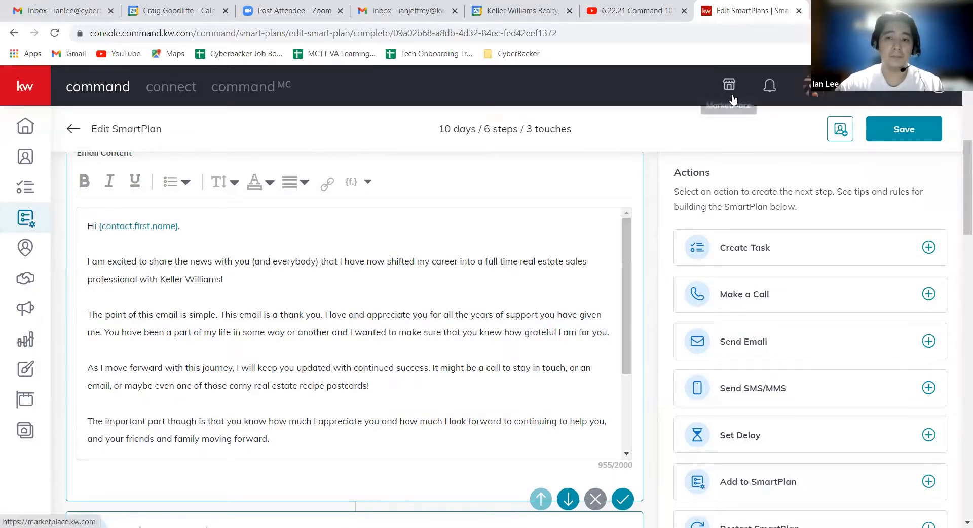
scroll(628, 247, "down", 3)
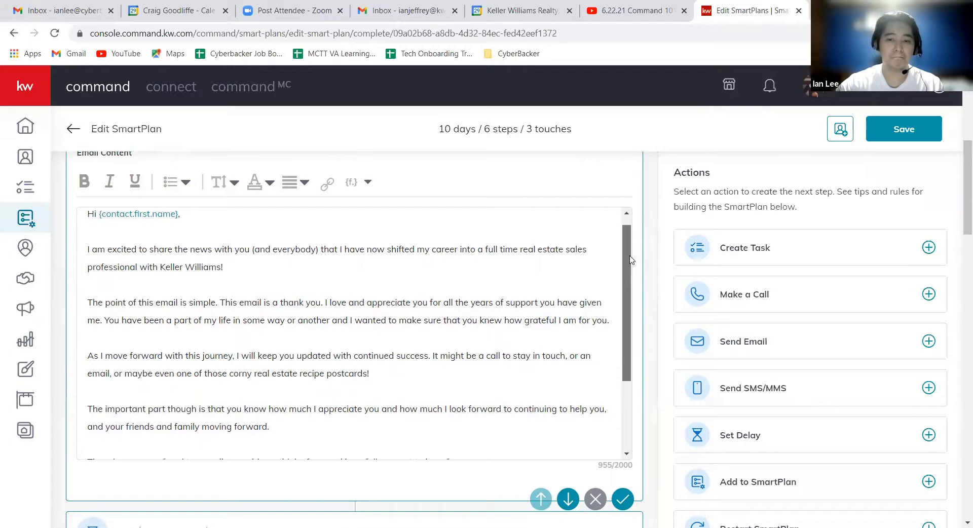
Examine the Set Delay step #4, the Make a Call task's script, and the final Add to SmartPlan step through the plan's end.
scroll(650, 343, "down", 15)
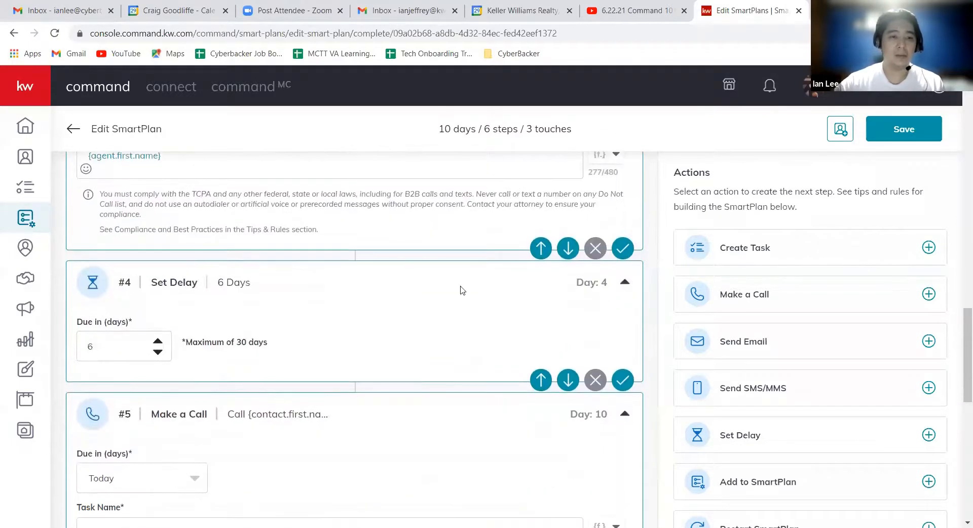
scroll(370, 304, "up", 5)
scroll(385, 367, "down", 6)
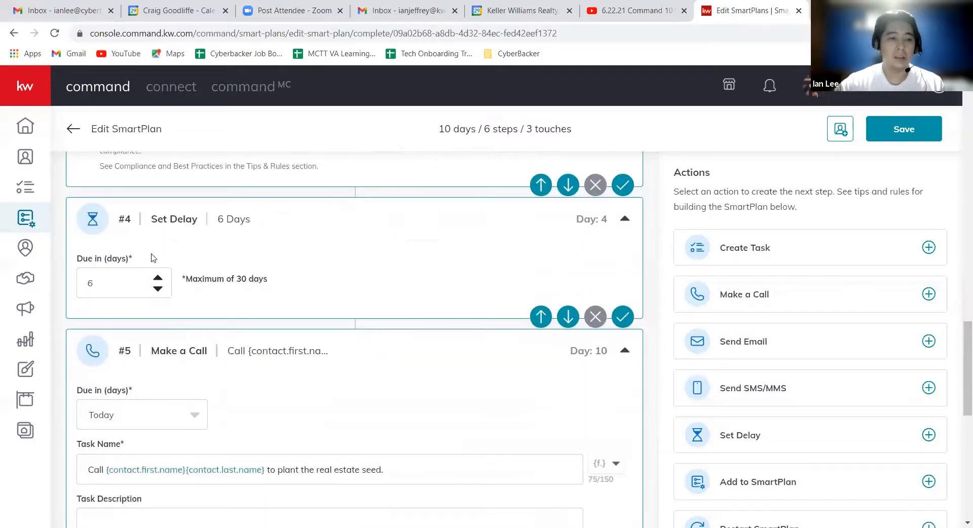
scroll(385, 238, "down", 3)
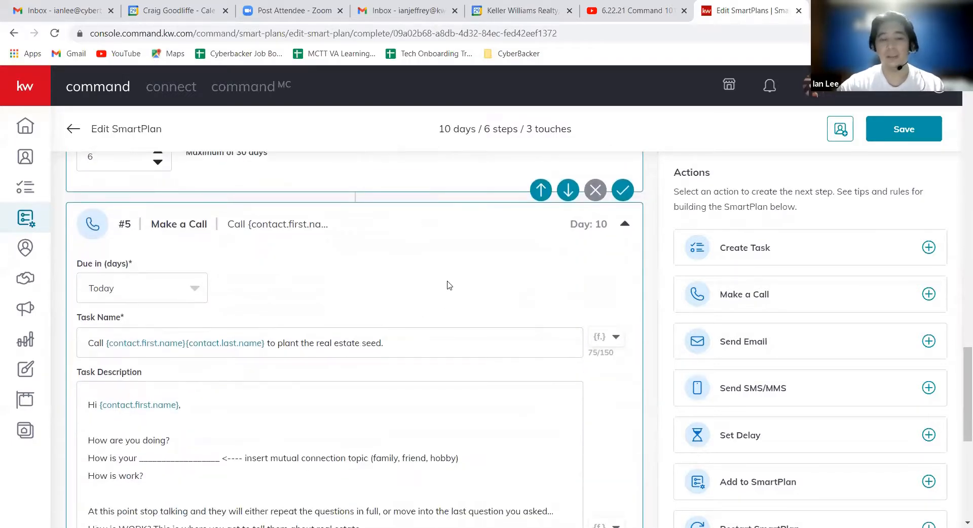
scroll(455, 299, "down", 1)
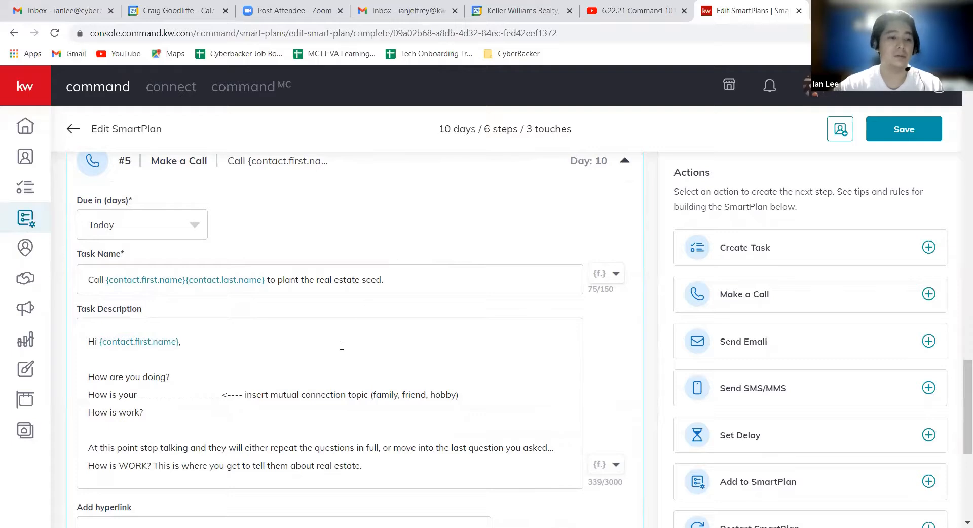
scroll(342, 347, "down", 1)
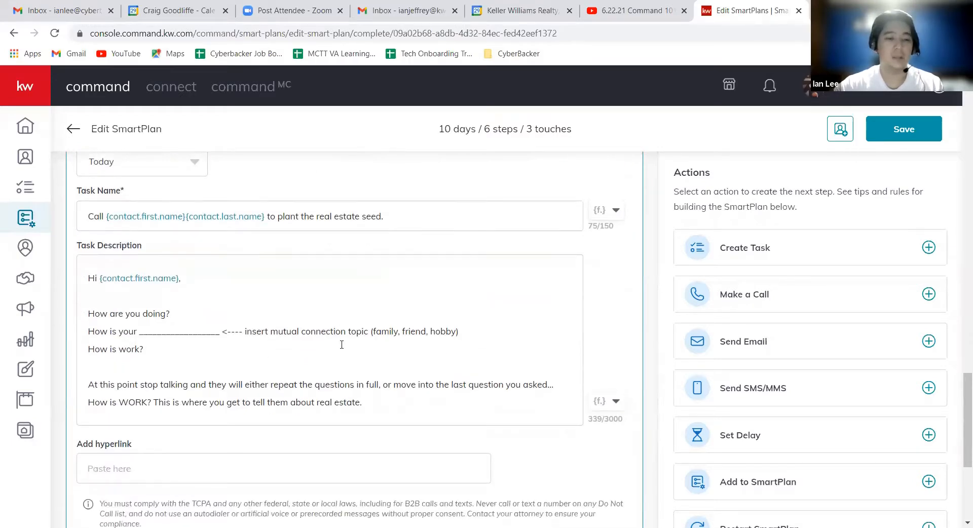
scroll(338, 318, "down", 1)
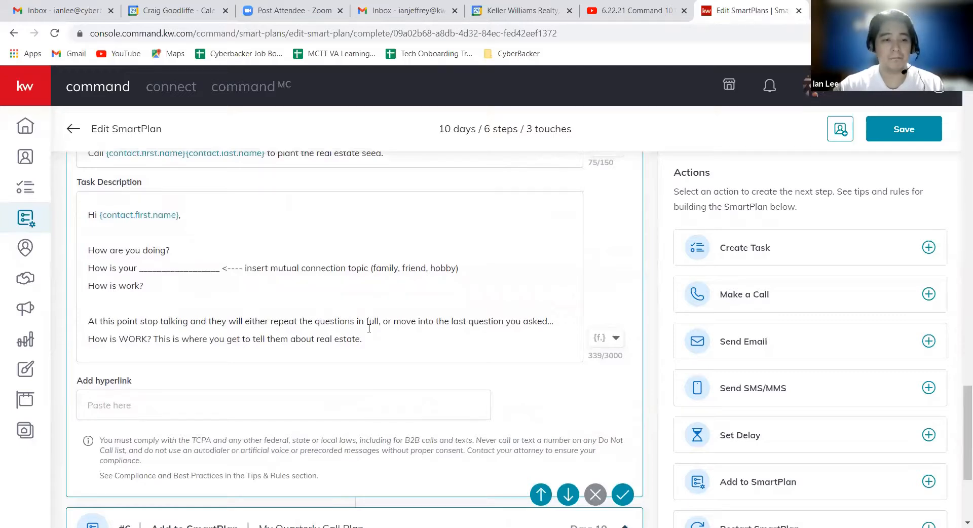
scroll(320, 274, "down", 2)
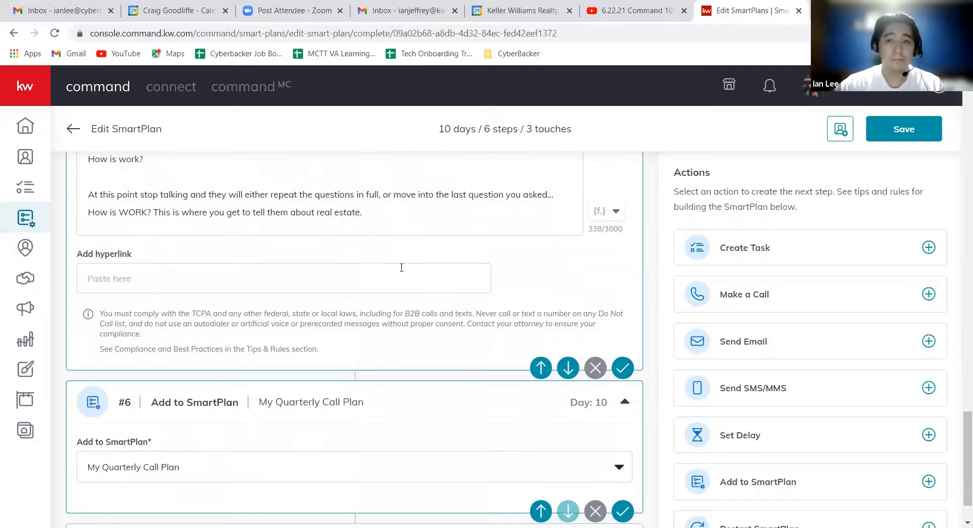
scroll(395, 242, "down", 1)
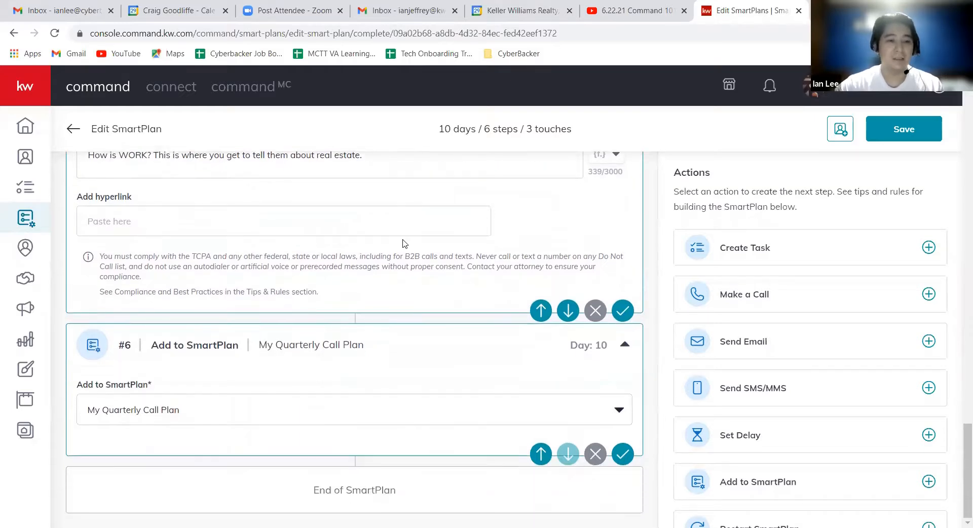
scroll(406, 243, "up", 1)
scroll(409, 273, "up", 1)
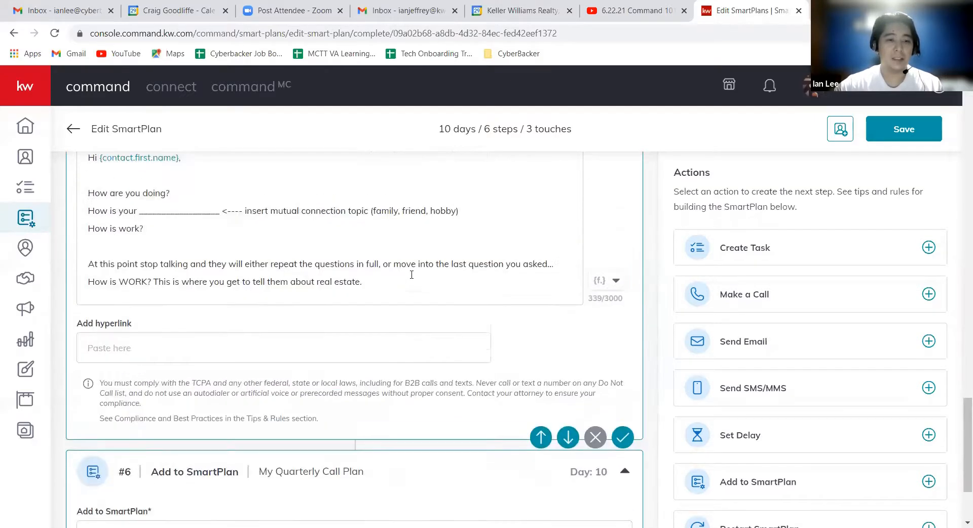
scroll(405, 269, "down", 2)
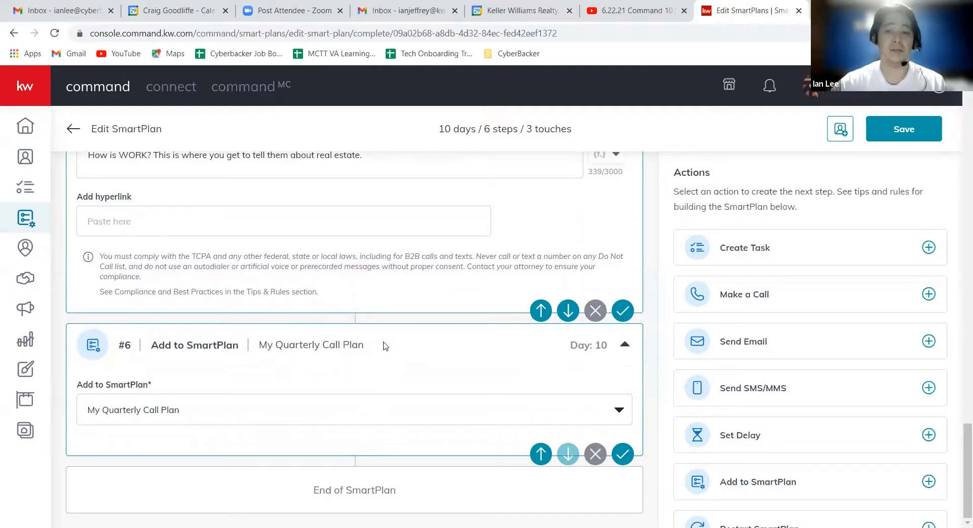
Look over the whole plan again, from the first email through the final Add to SmartPlan step and back to the start.
scroll(377, 344, "up", 8)
scroll(354, 366, "up", 15)
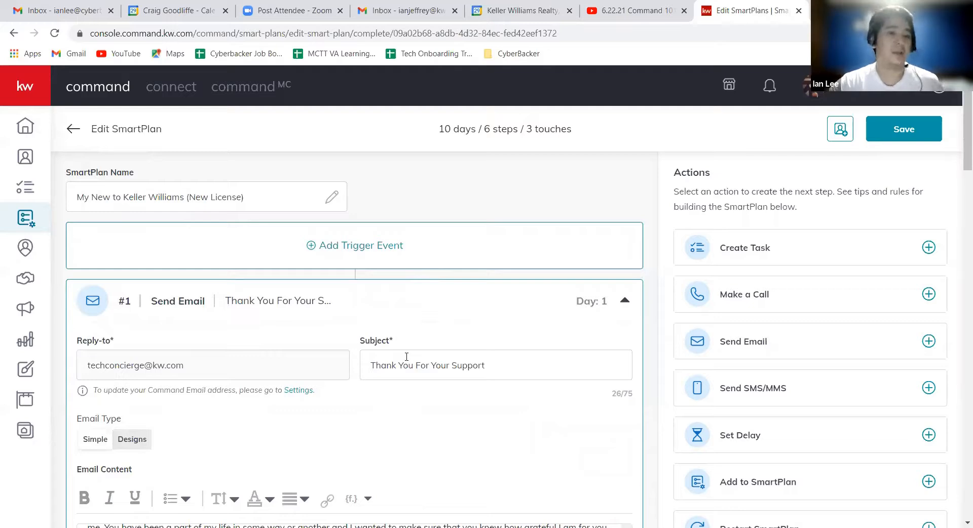
scroll(393, 334, "down", 10)
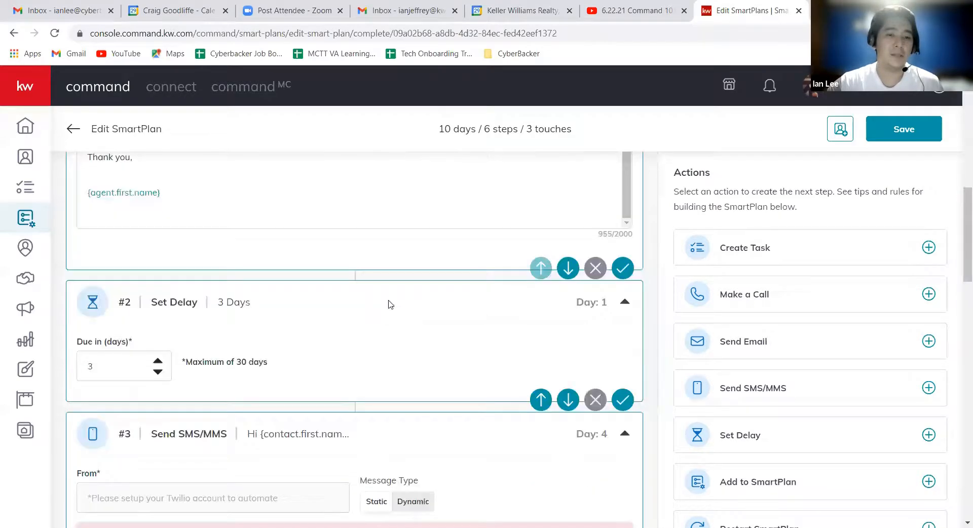
scroll(381, 299, "down", 8)
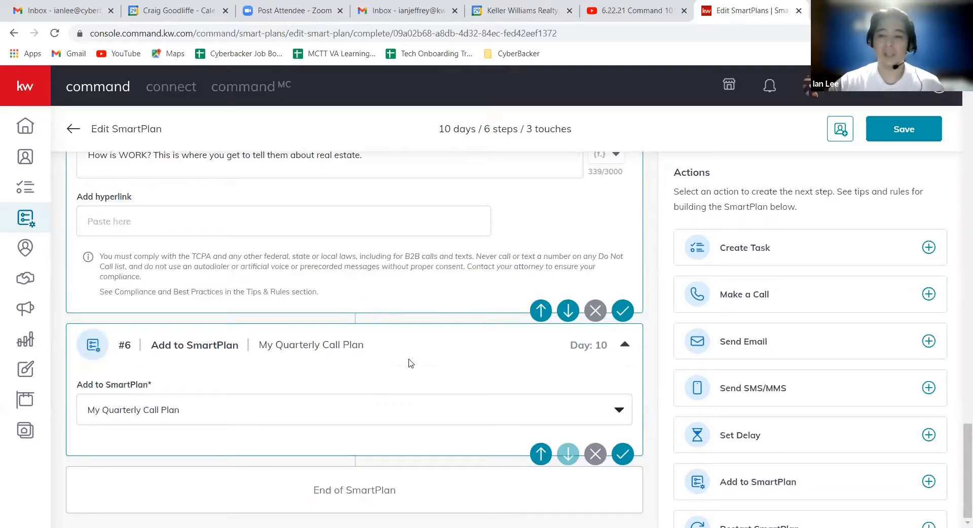
scroll(452, 343, "up", 15)
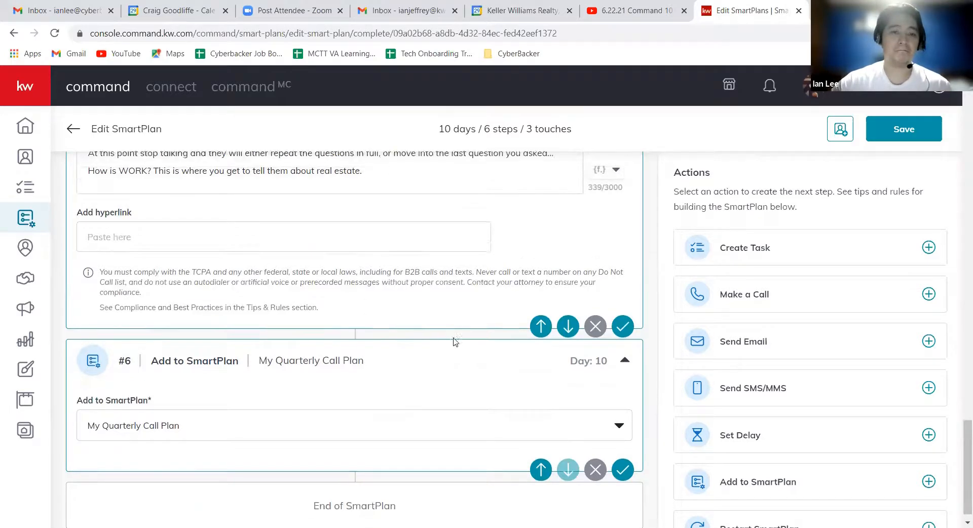
scroll(453, 343, "up", 6)
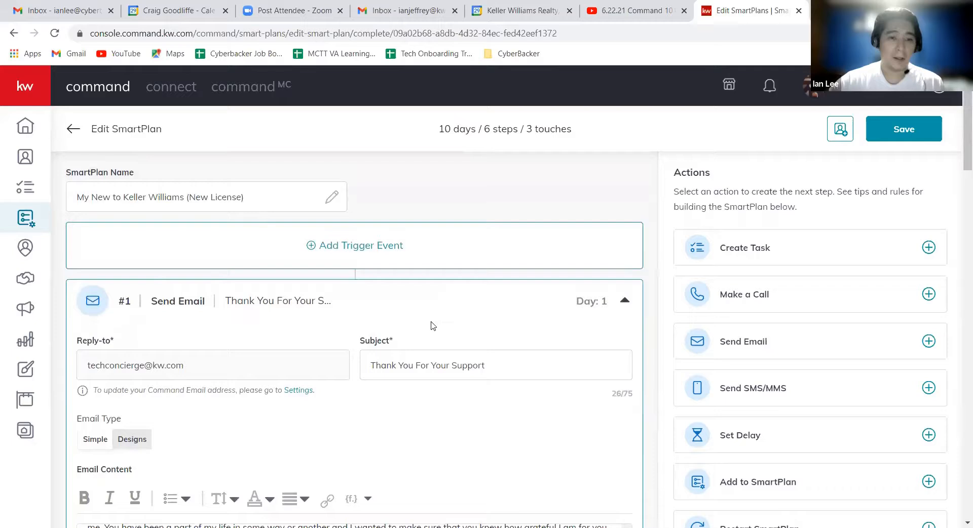
Set up a Contacts trigger event based on the "lead" contact tag up to its confirmation, and discard it without confirming.
left_click(444, 246)
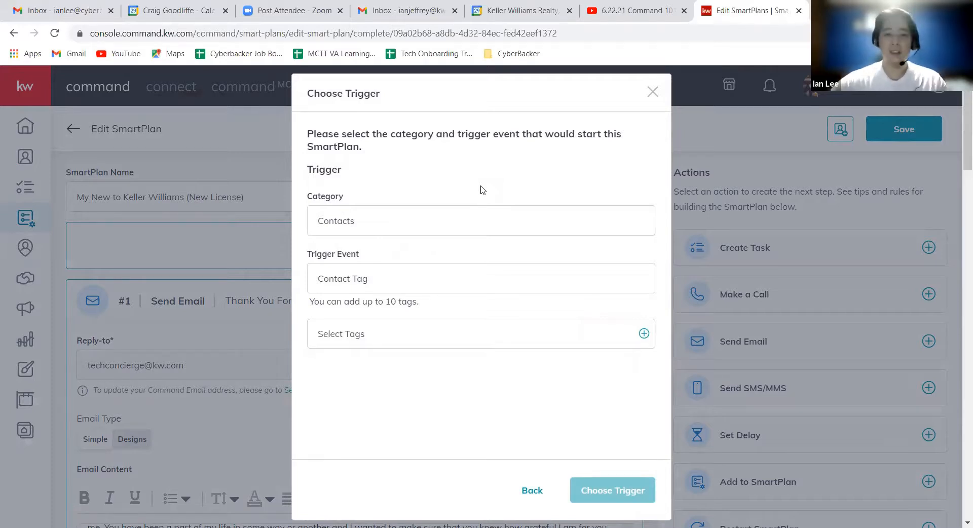
left_click(543, 336)
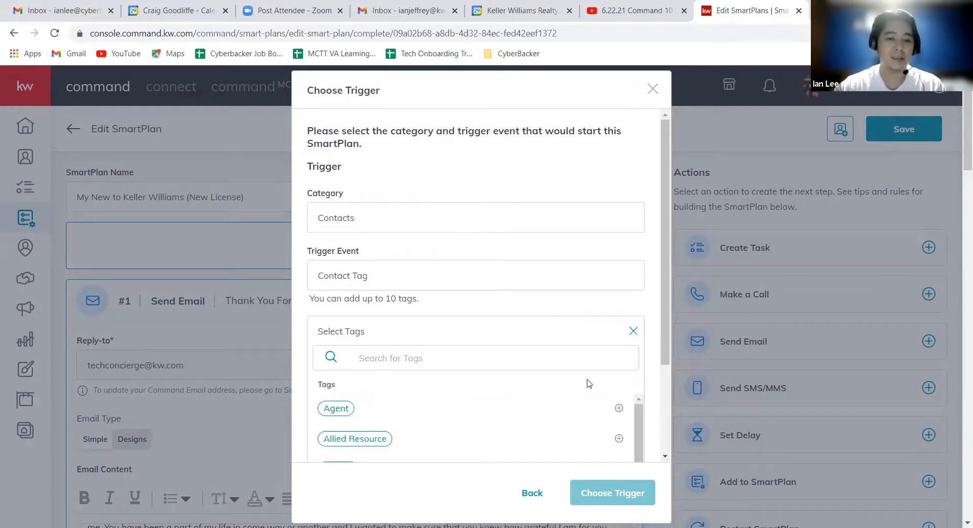
scroll(637, 332, "down", 2)
scroll(549, 333, "down", 8)
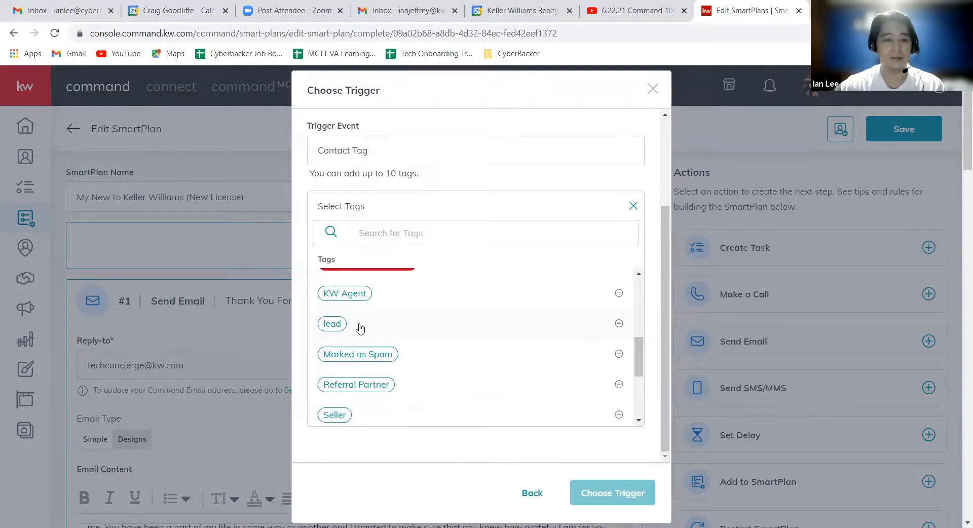
left_click(360, 328)
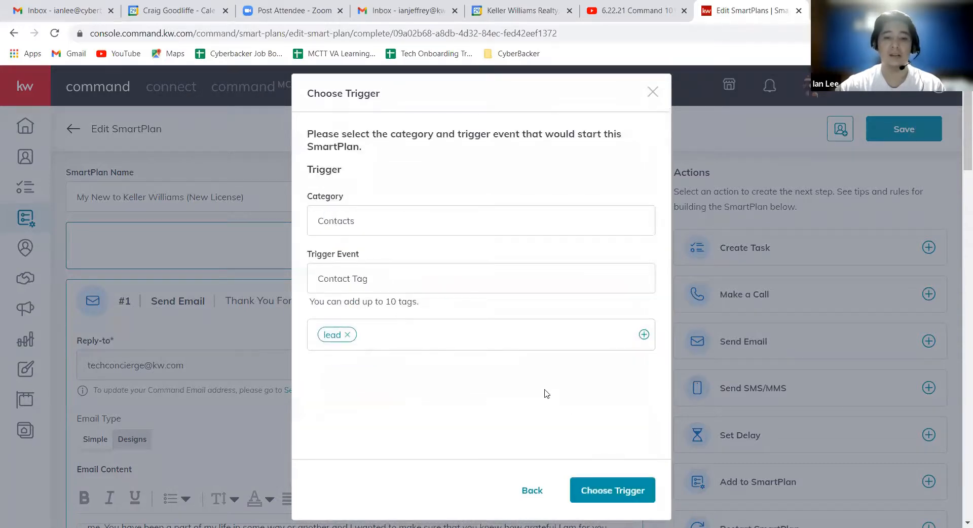
left_click(619, 496)
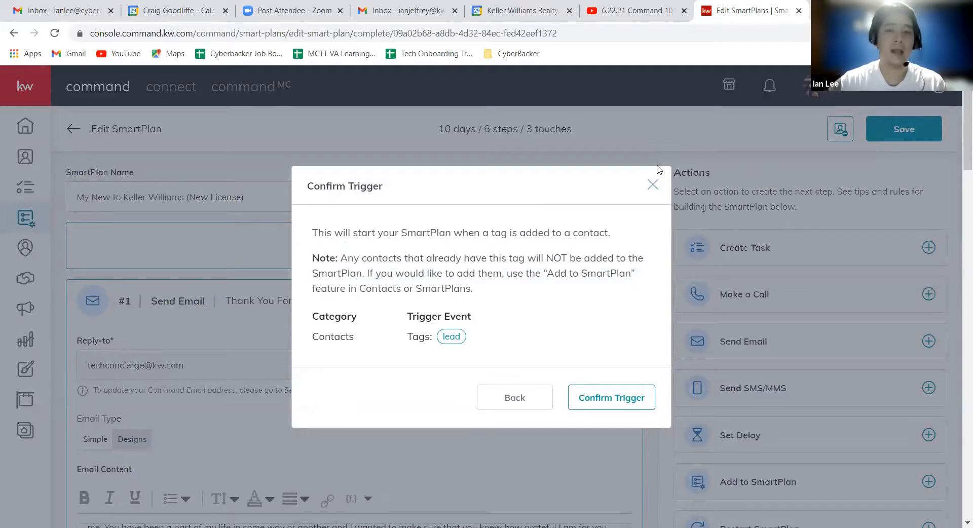
left_click(657, 187)
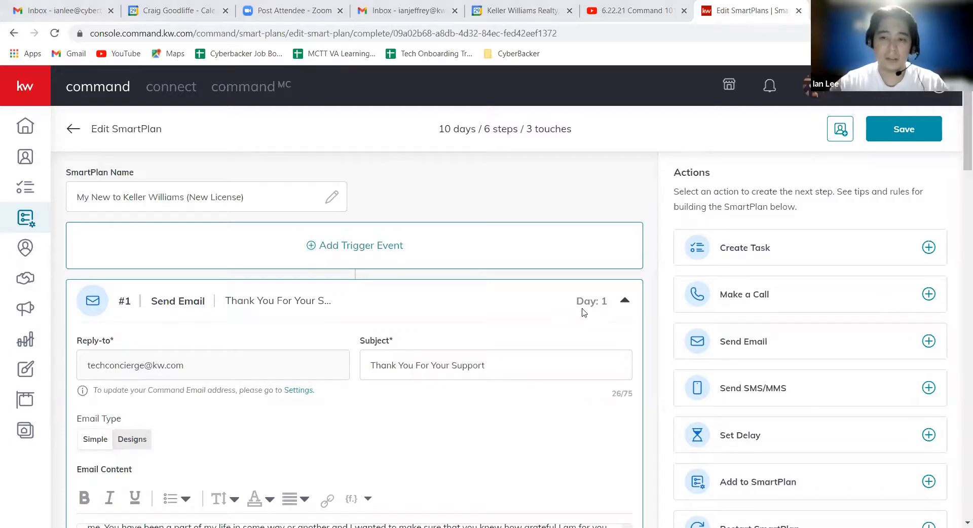
Leave the plan editor without saving and look through the people plans in My SmartPlans.
scroll(583, 311, "down", 6)
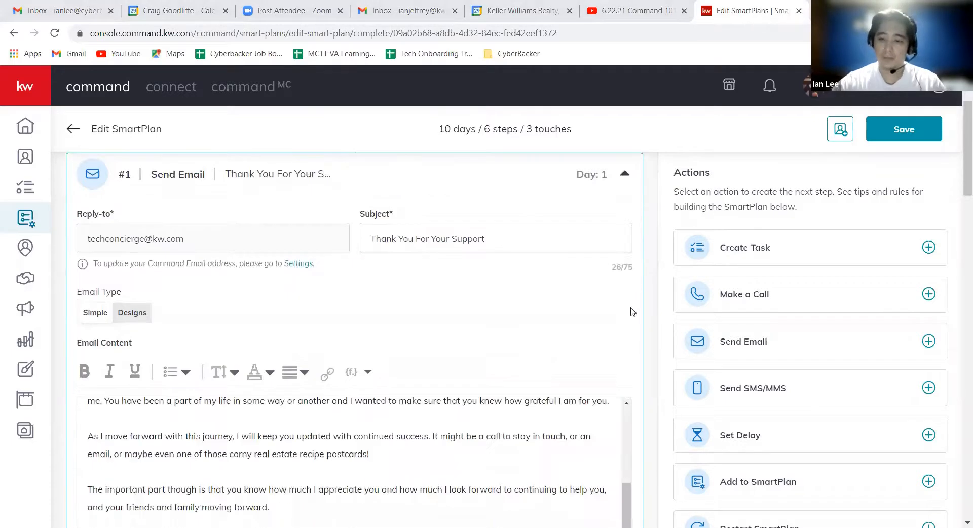
left_click(74, 129)
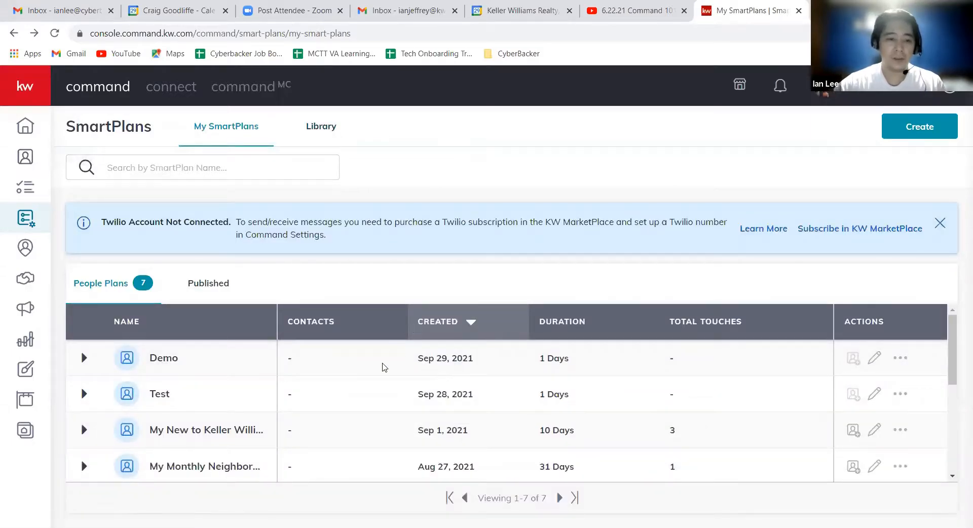
scroll(447, 426, "down", 2)
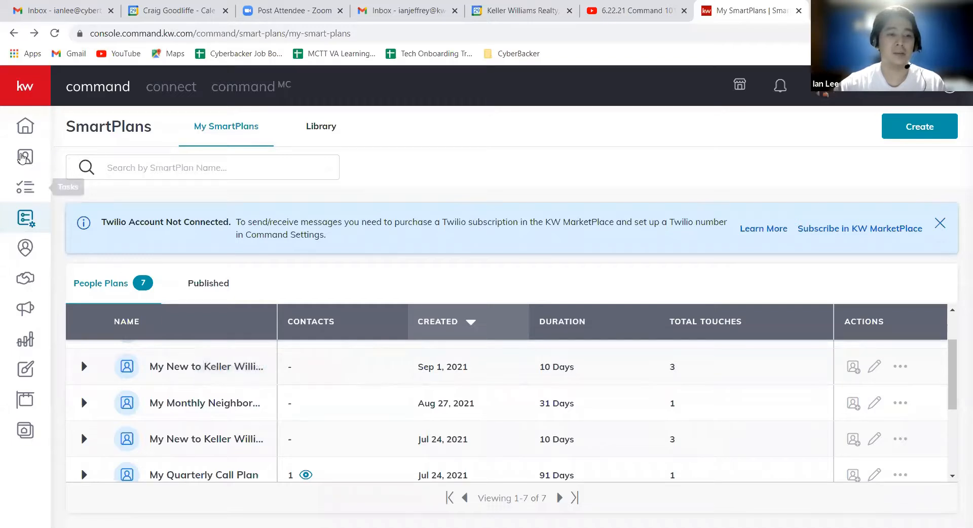
Open the first contact's record from Contacts and remove its NE Outer Richmond neighborhood.
left_click(14, 161)
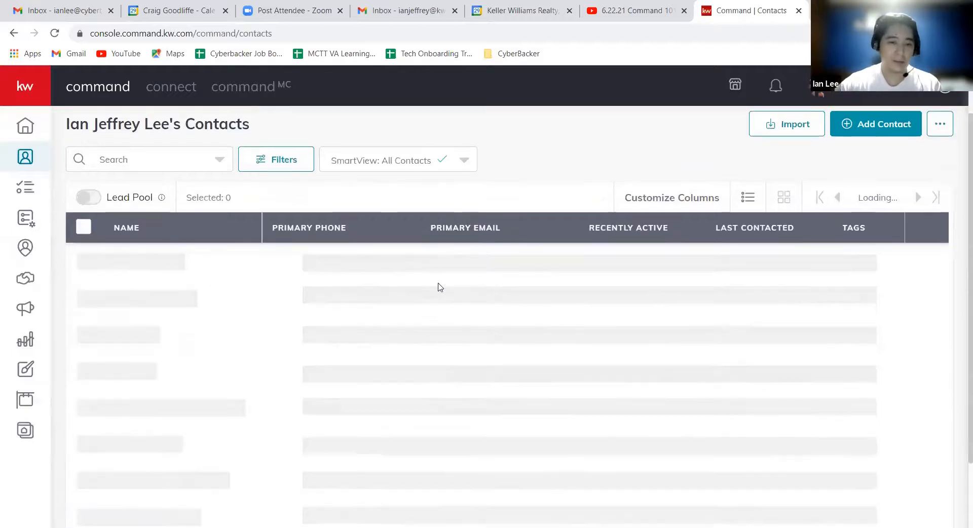
scroll(420, 281, "down", 2)
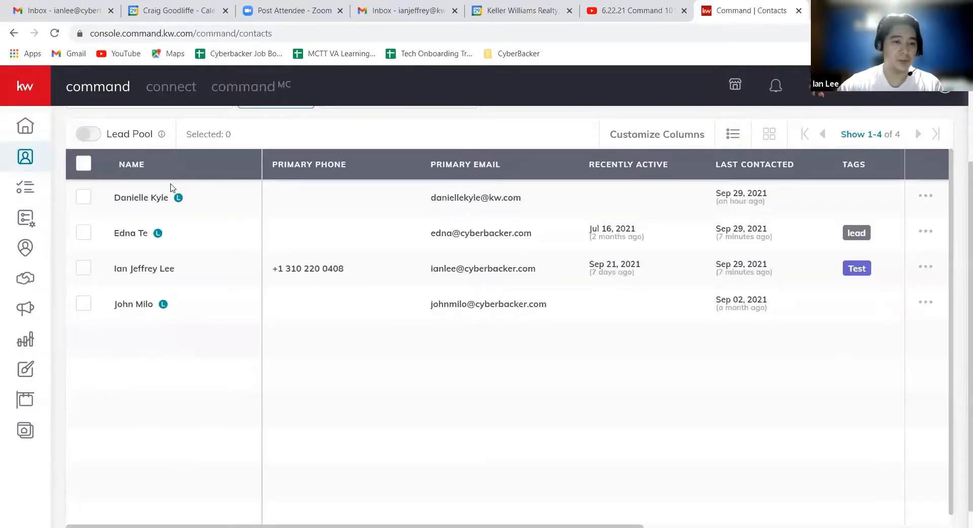
left_click(142, 198)
scroll(373, 306, "down", 4)
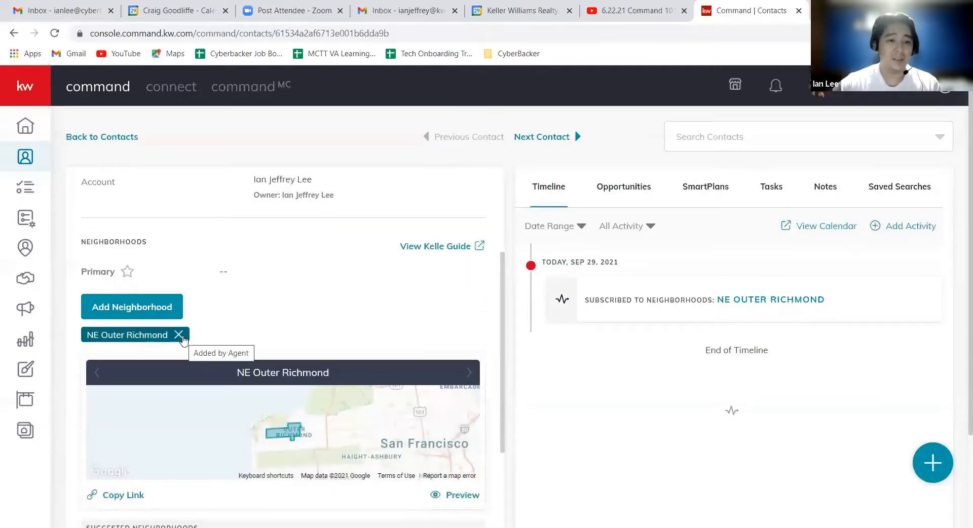
left_click(178, 335)
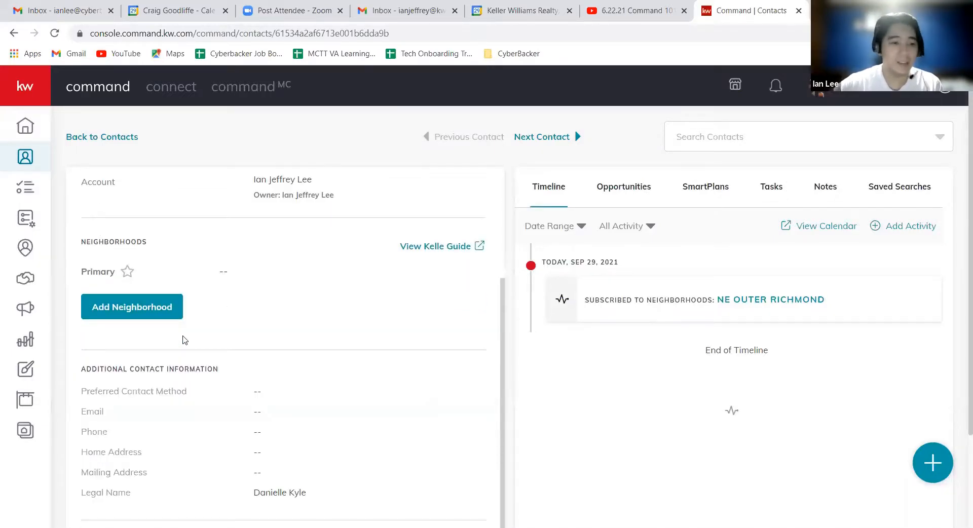
scroll(187, 318, "down", 1)
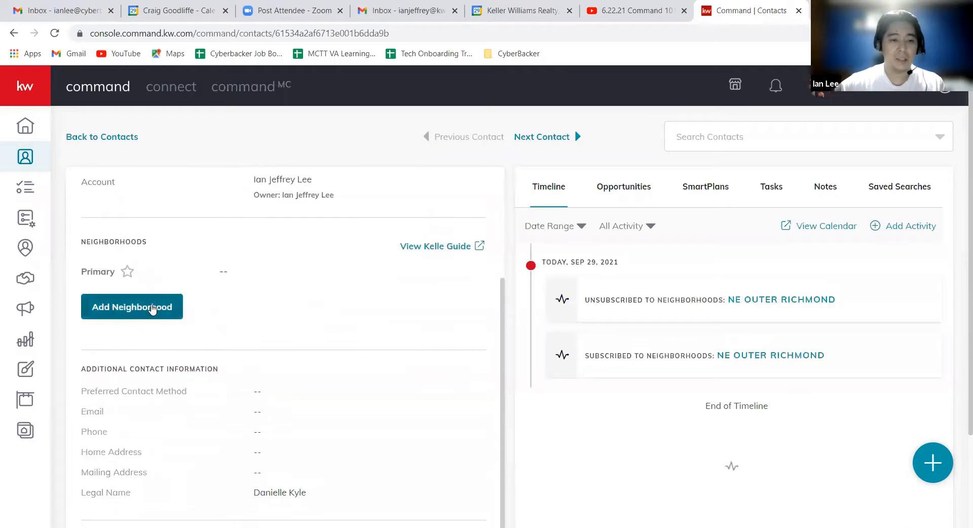
Start adding a neighborhood to the contact from the map, and locate "California 1, Long Beach, CA, USA" by searching for California.
left_click(152, 308)
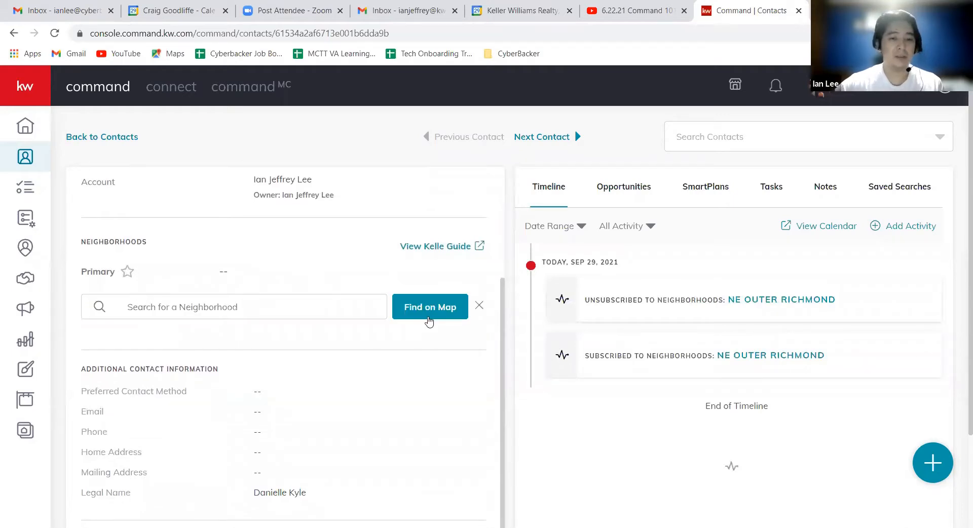
left_click(424, 320)
left_click(372, 166)
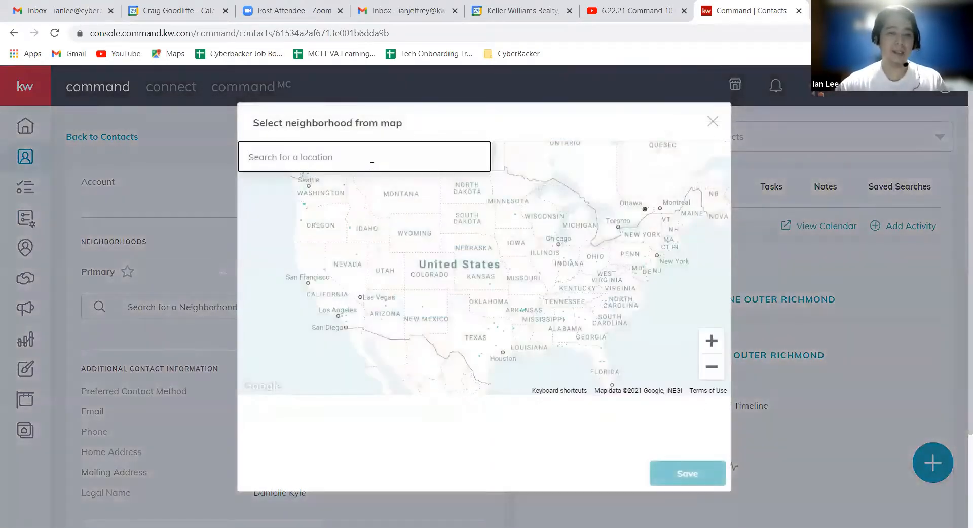
type("Cal")
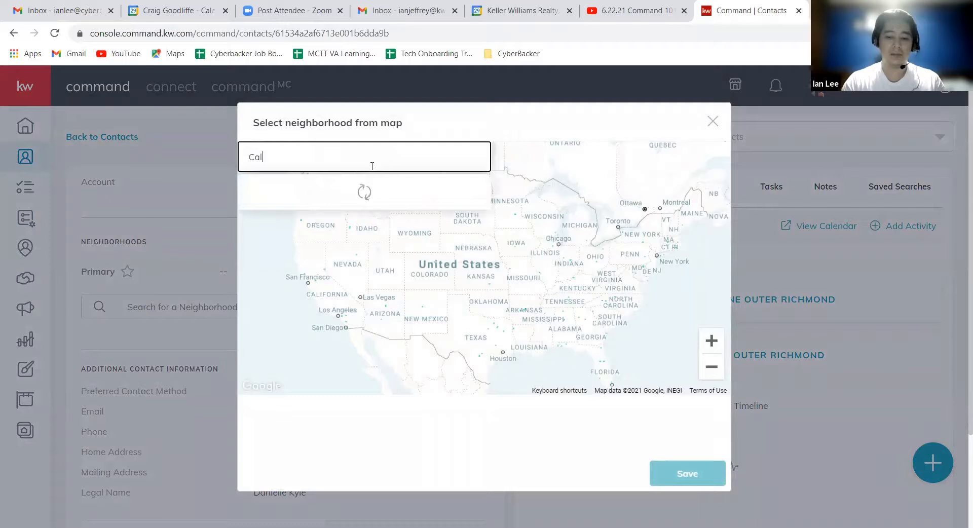
type("ifornia")
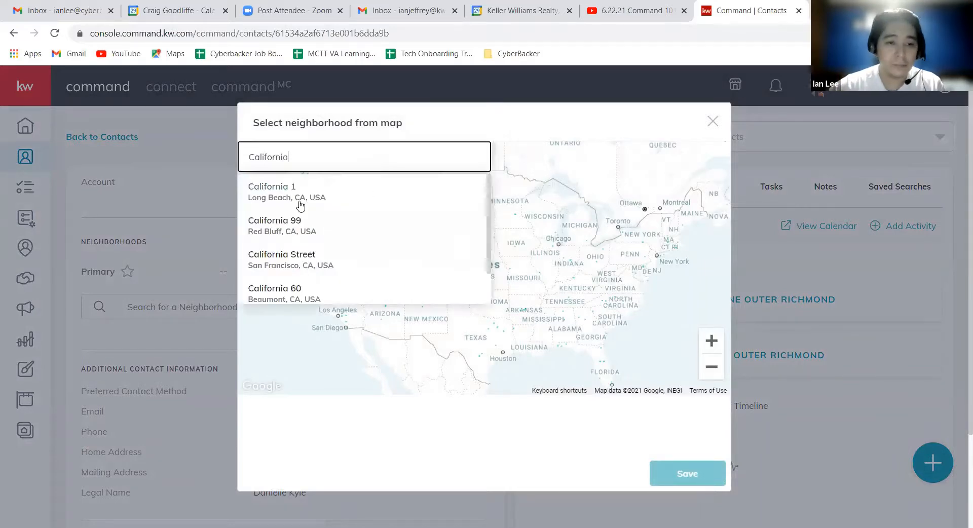
left_click(375, 190)
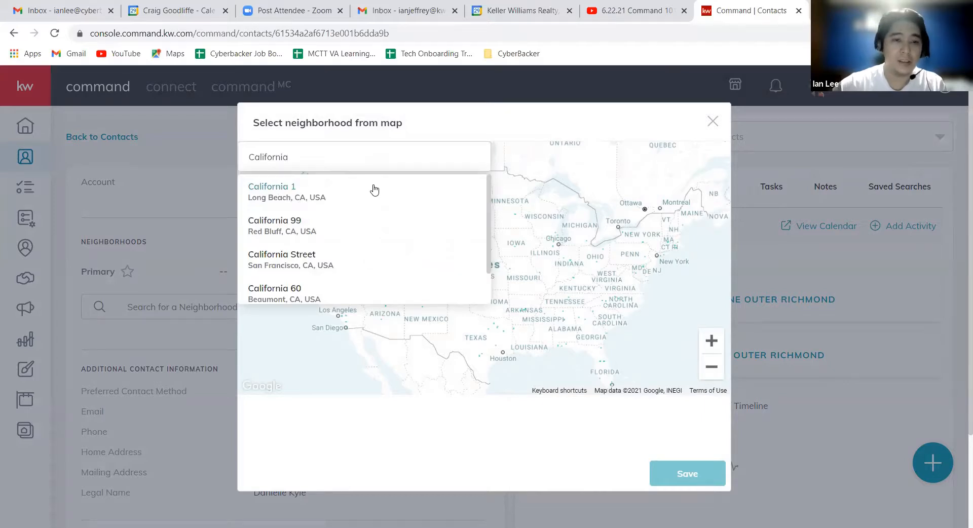
scroll(536, 249, "up", 2)
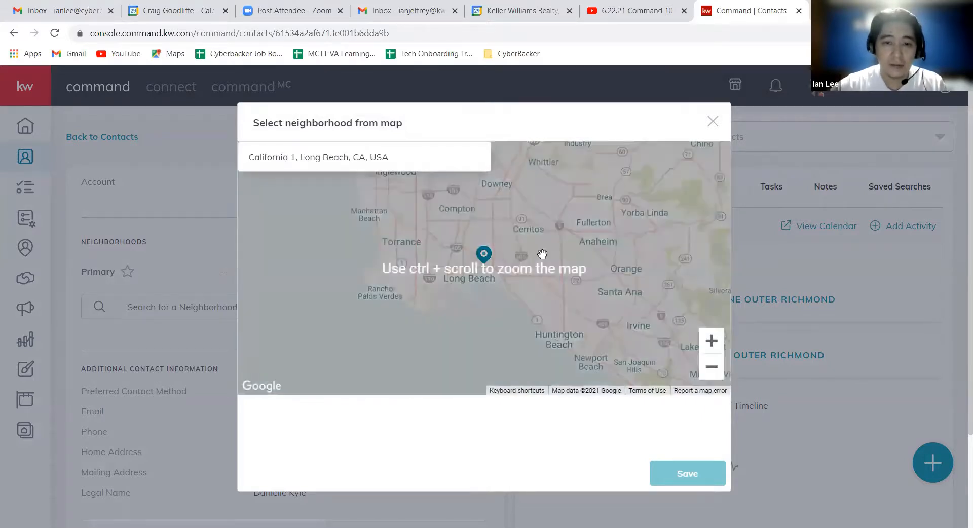
Select the Van Ness Ave, Harbor Gateway-4, Halldale and Old Torrance-Old Town neighborhoods on the map and save them to the contact.
left_click(711, 341)
left_click(712, 340)
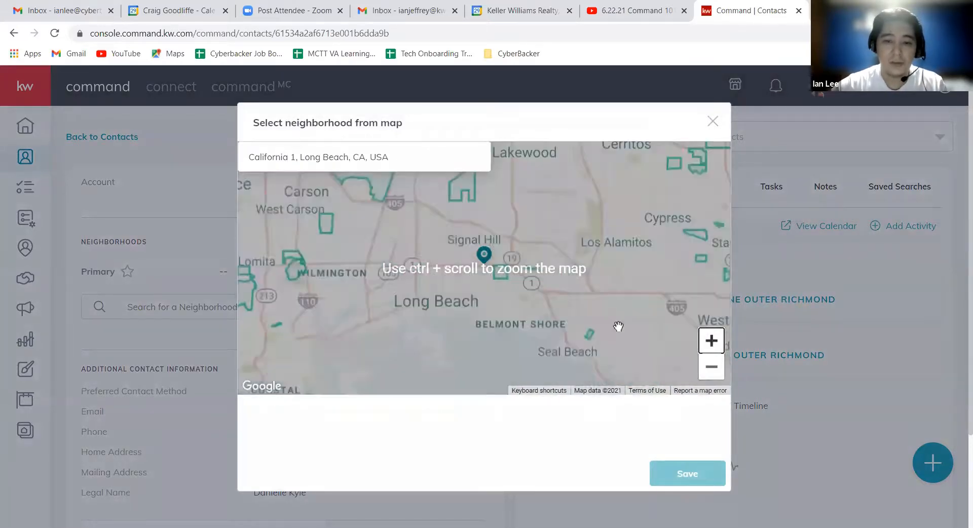
left_click_drag(310, 239, 447, 317)
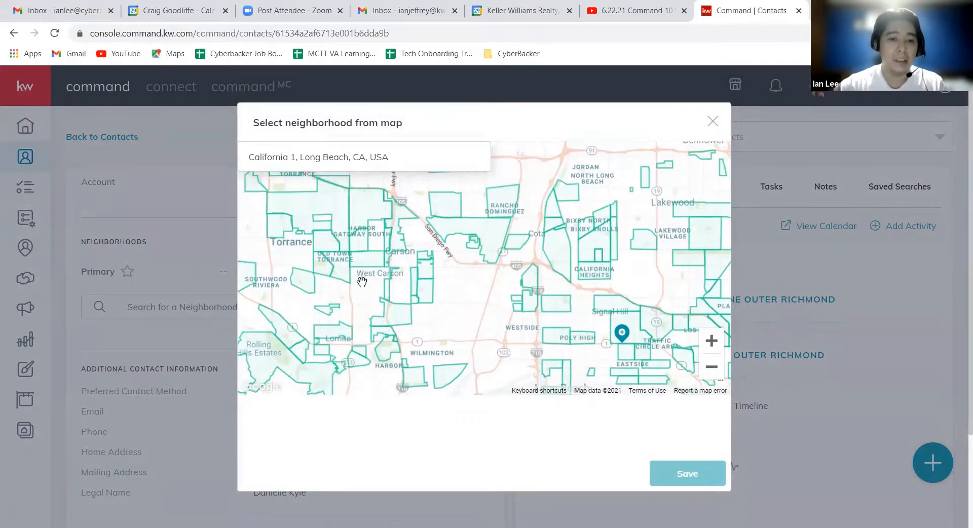
left_click(329, 208)
left_click(368, 203)
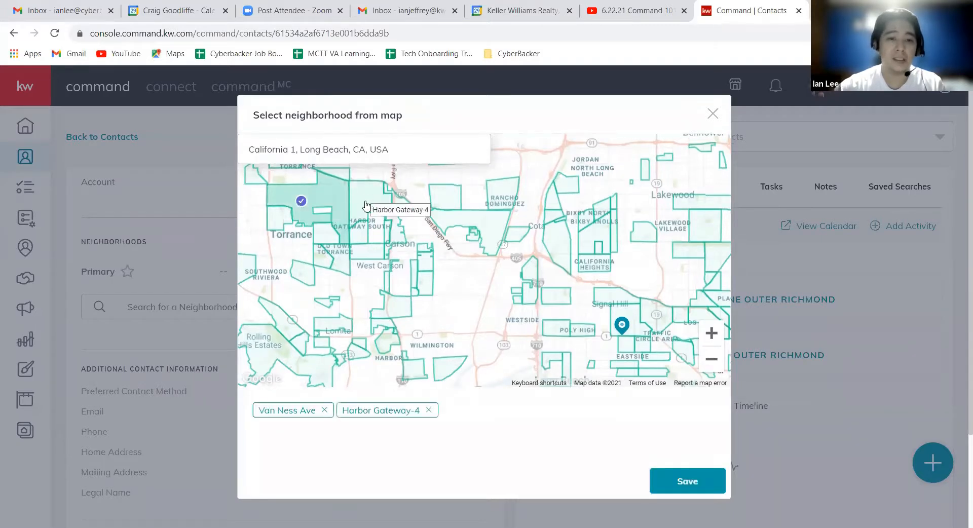
left_click(366, 250)
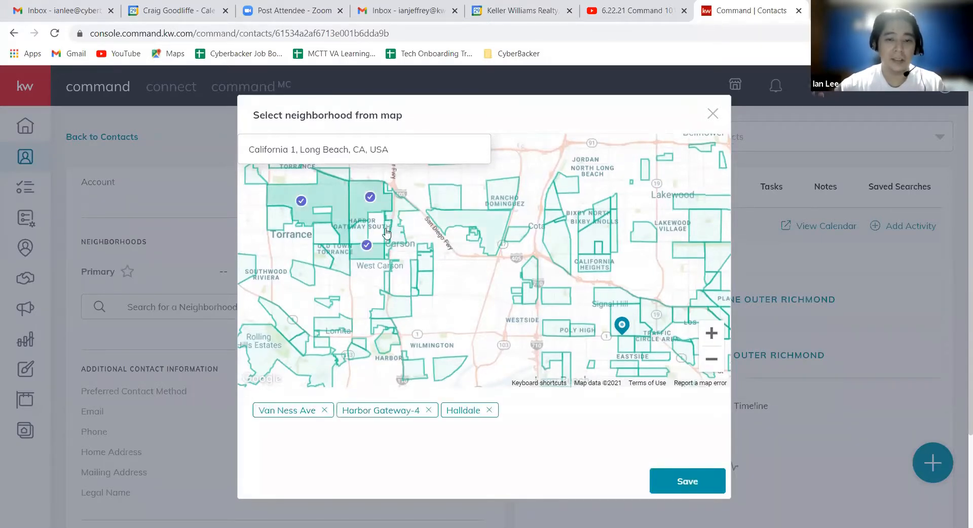
left_click(347, 260)
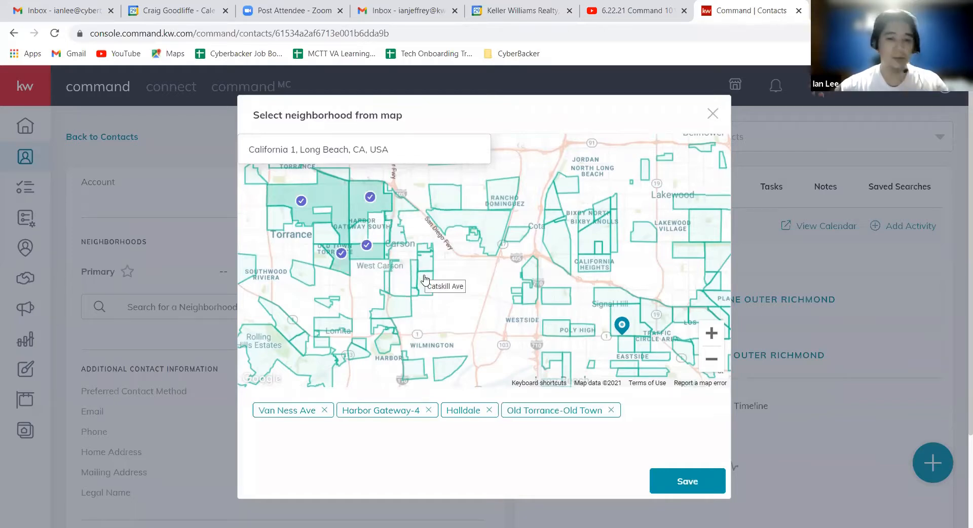
left_click(689, 479)
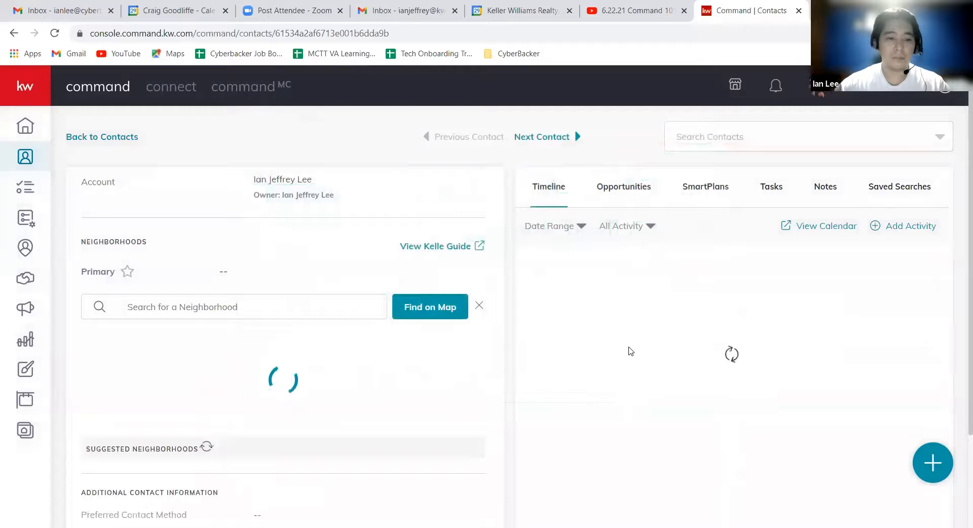
Review the contact's neighborhoods and timeline activity, and return to the people plans in My SmartPlans.
scroll(205, 337, "down", 1)
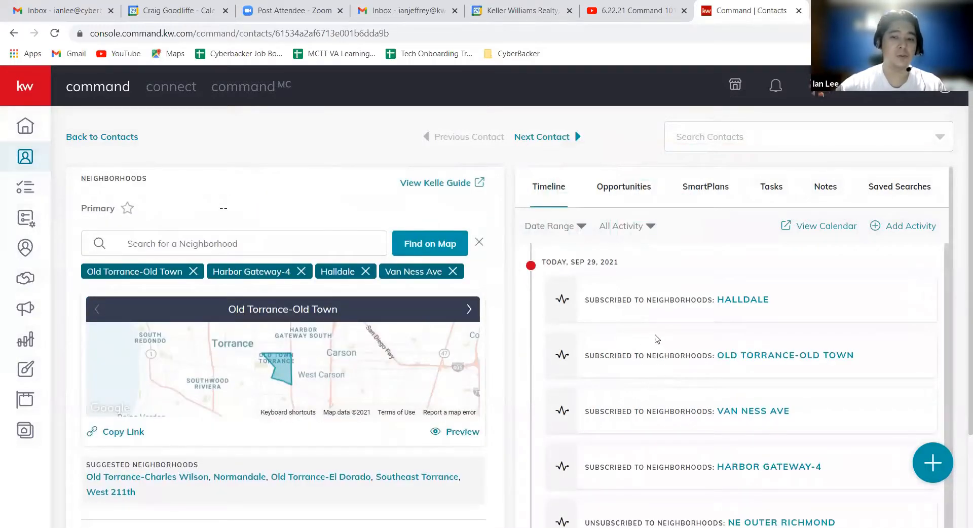
scroll(725, 446, "down", 1)
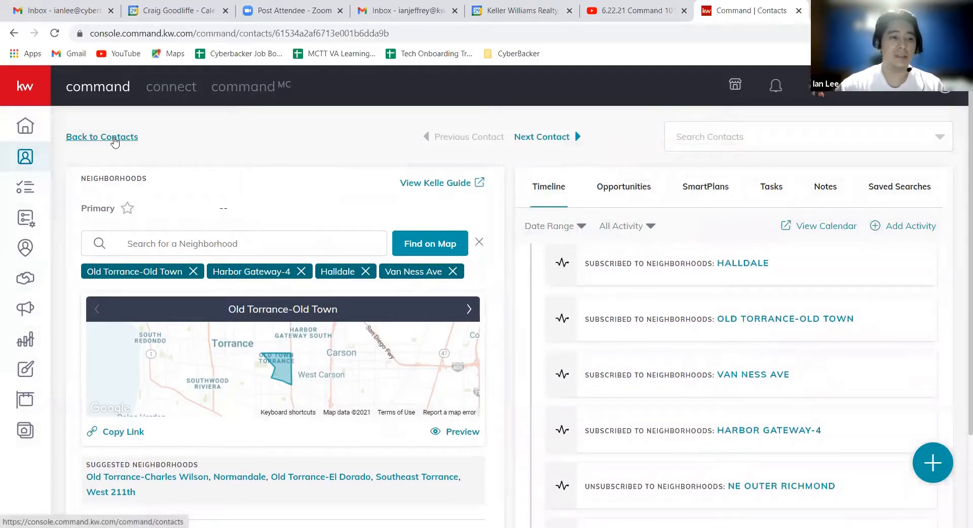
left_click(33, 222)
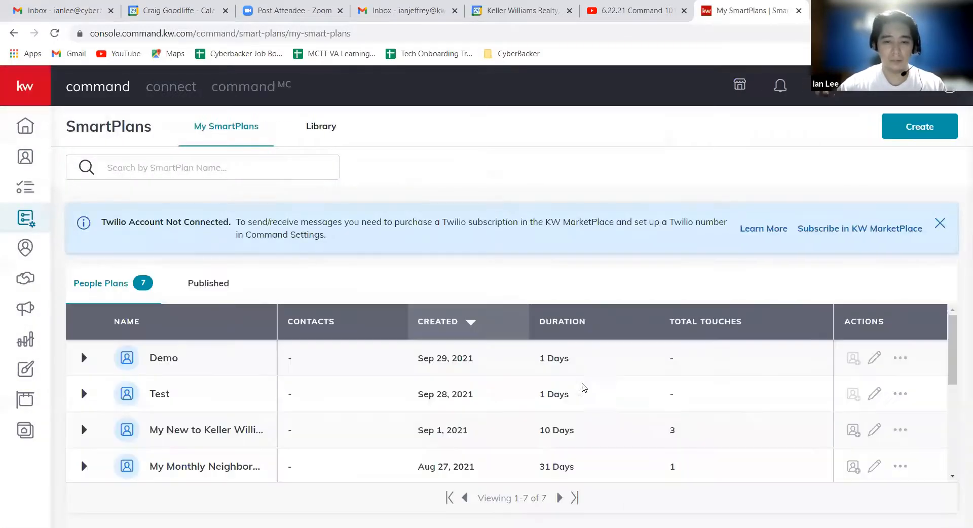
scroll(605, 418, "down", 1)
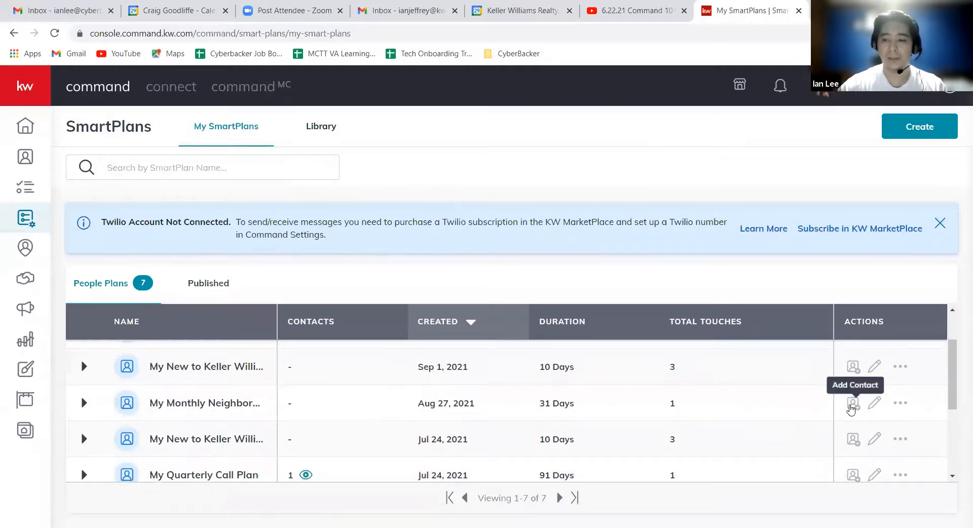
Review the start options for adding the first listed contact to the My Monthly Neighborhood Nurture plan, and exit without adding the contact.
left_click(850, 406)
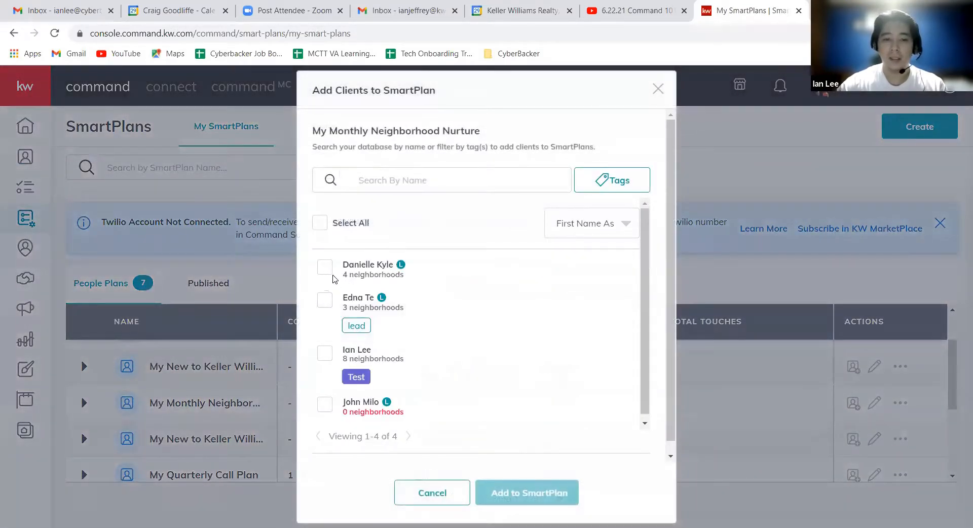
left_click(324, 268)
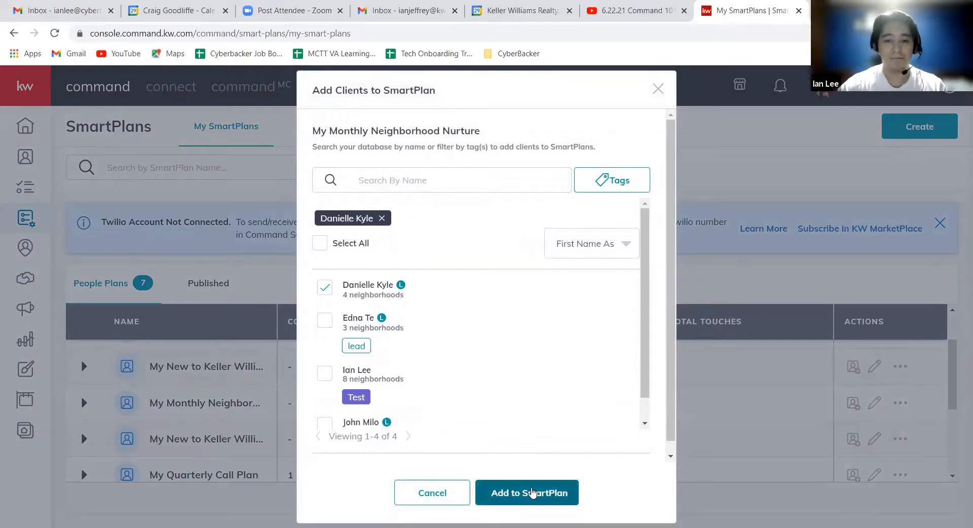
left_click(532, 492)
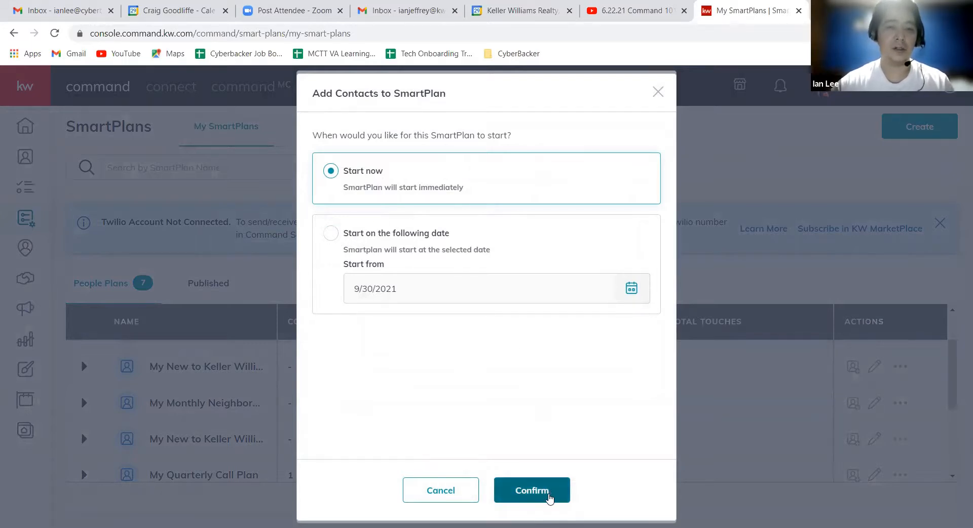
left_click(529, 492)
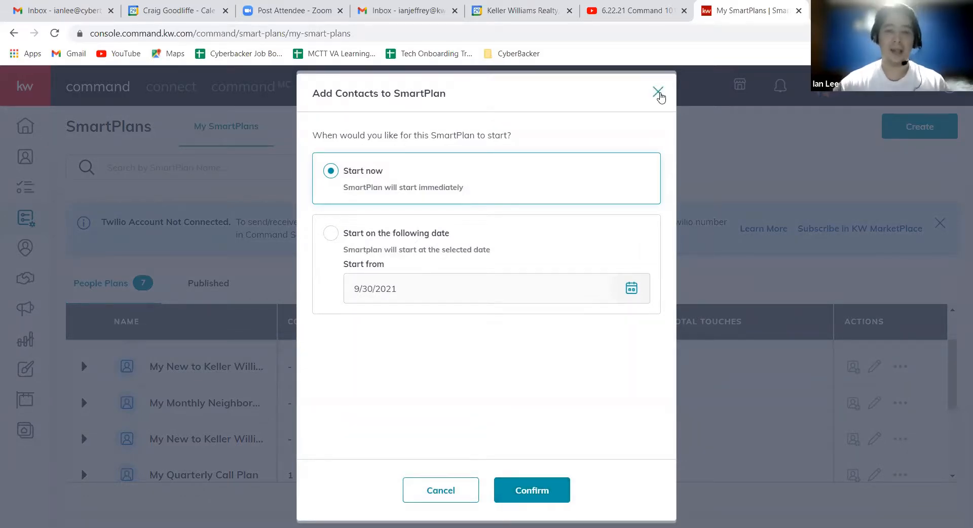
left_click(658, 93)
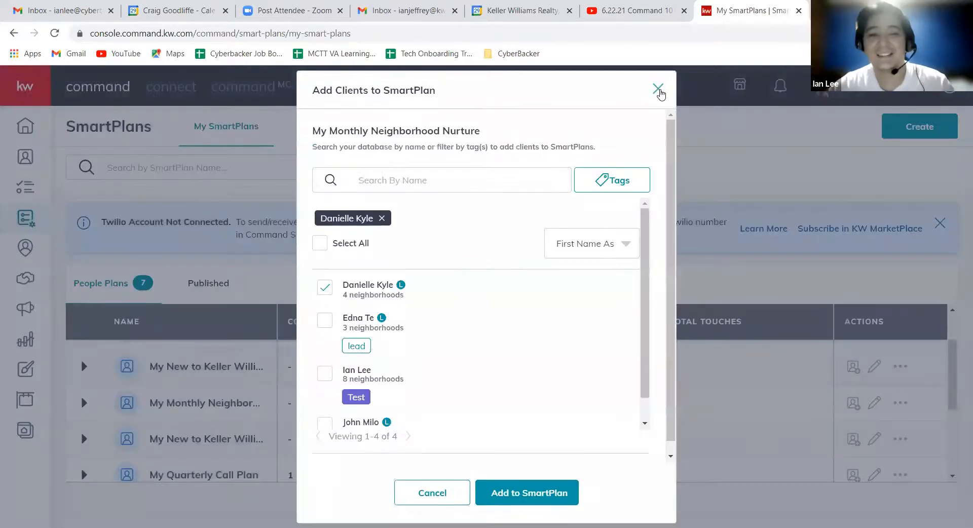
left_click(658, 89)
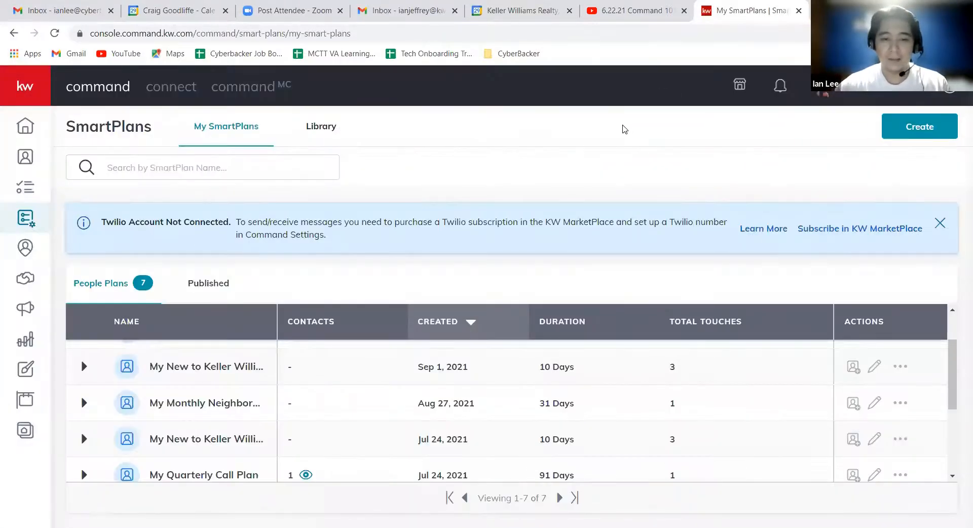